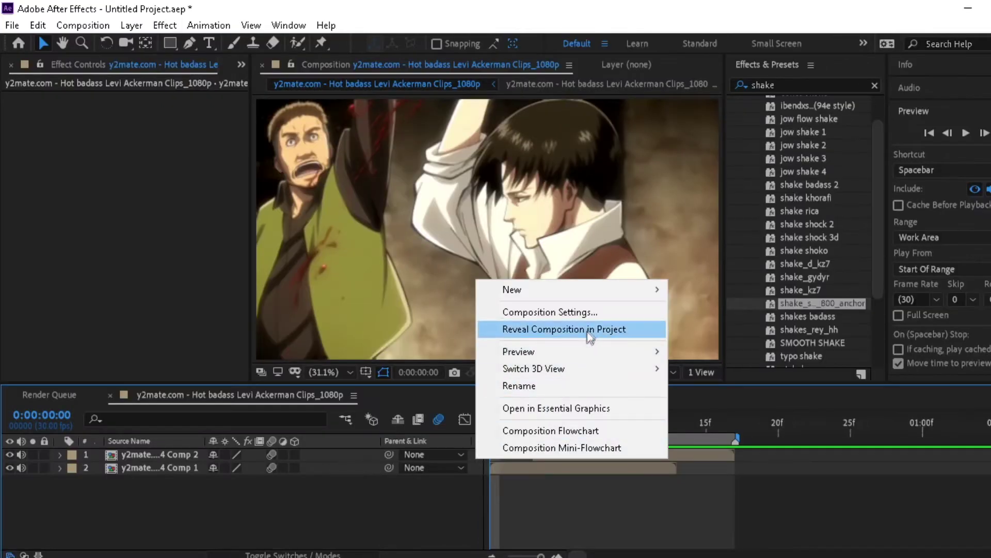
- Review the advanced composition settings, then close the dialog
click(599, 311)
click(413, 172)
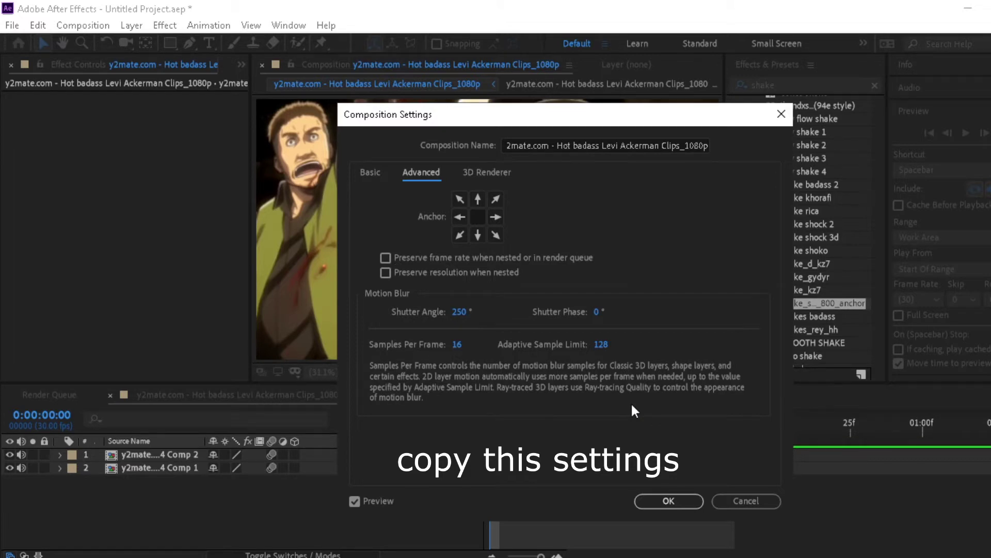
click(676, 499)
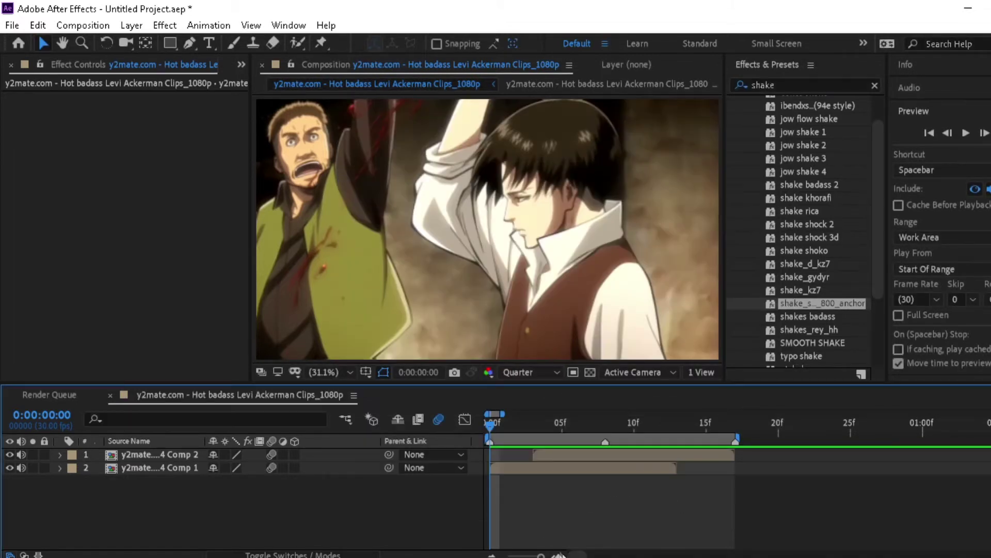
- Add a Null 7 layer above the clips and trim it to end at frame 17
click(596, 454)
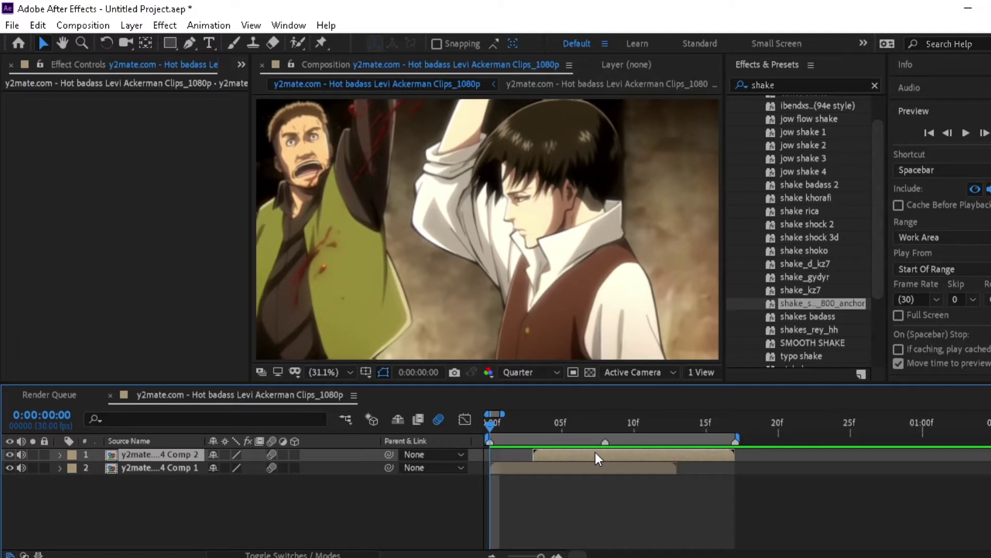
key(ctrl+alt+shift+y)
click(732, 430)
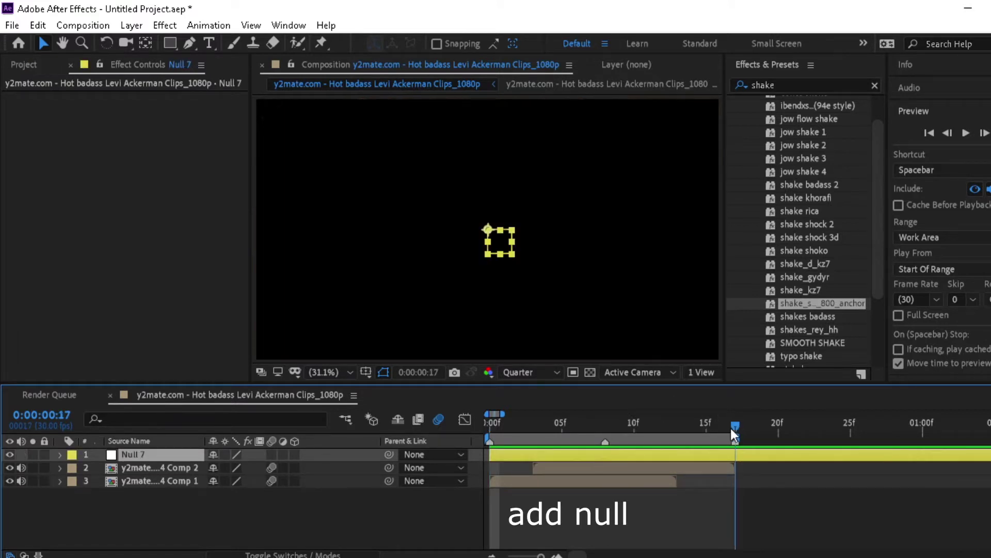
key(alt+bracketright)
key(F2)
click(612, 423)
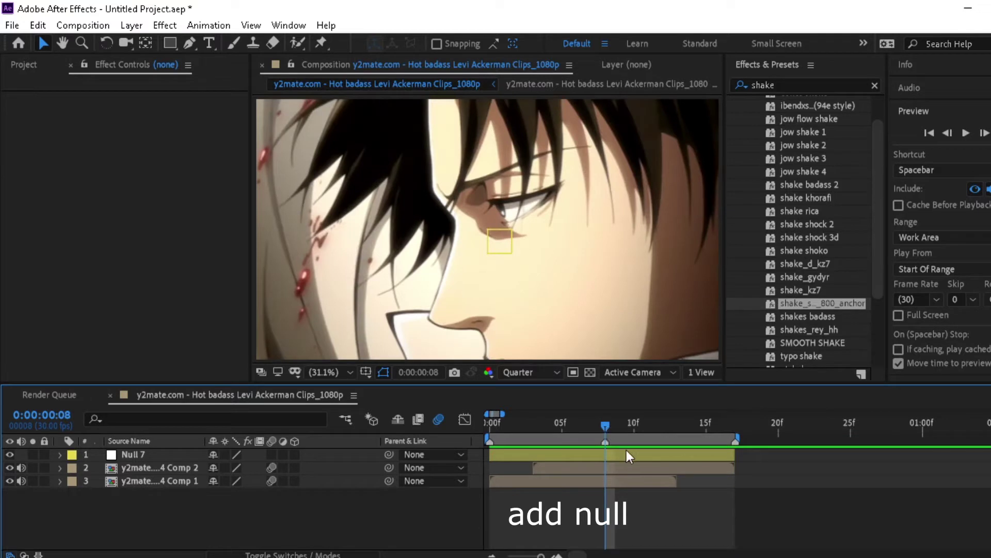
- Duplicate the null to make four Null 7 layers, then select both clip layers
click(627, 452)
key(ctrl+d)
key(ctrl+d)
key(ctrl+d)
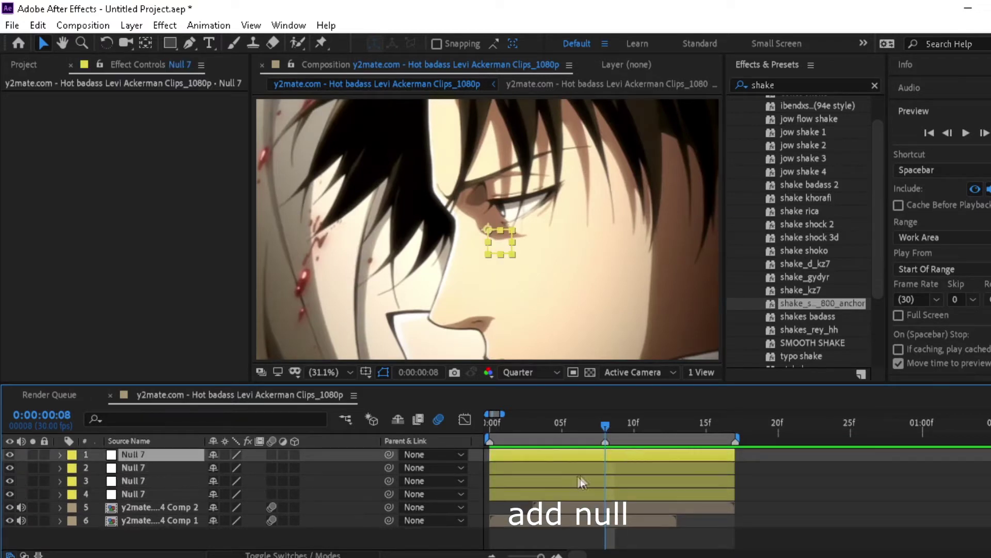
click(537, 541)
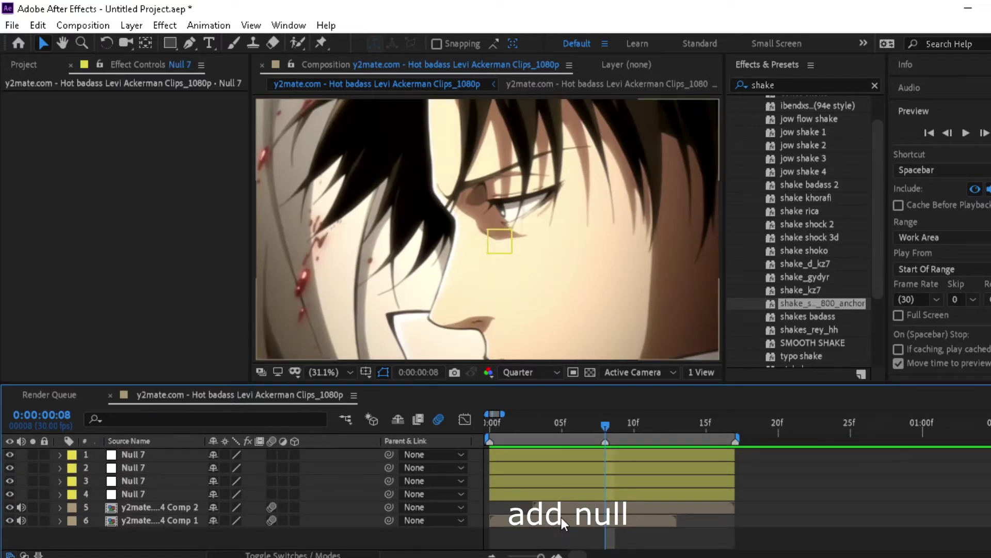
click(562, 517)
shift+click(580, 503)
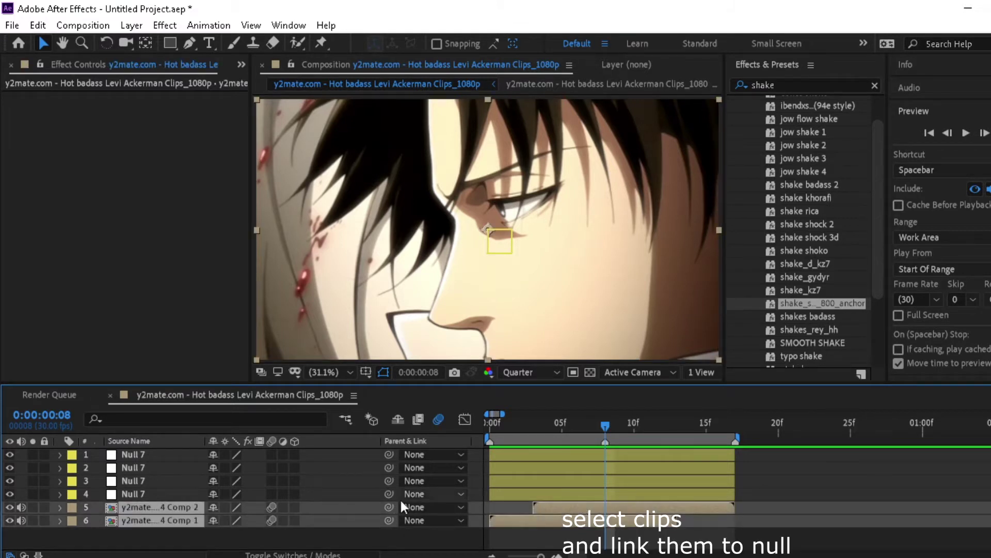
- Parent both clip layers to null layer 4
mouse_move(389, 506)
mouse_down()
mouse_move(361, 493)
mouse_move(367, 455)
mouse_up()
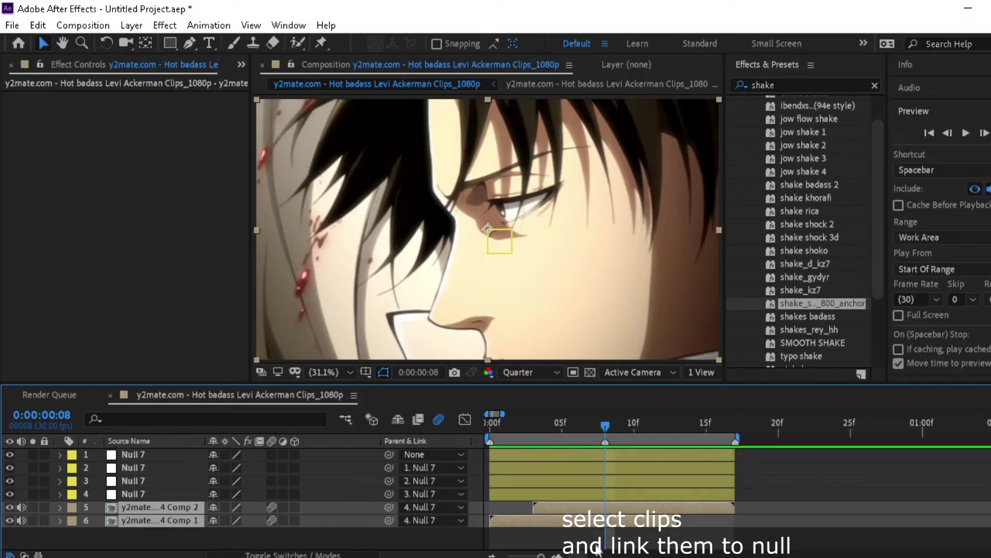
click(547, 535)
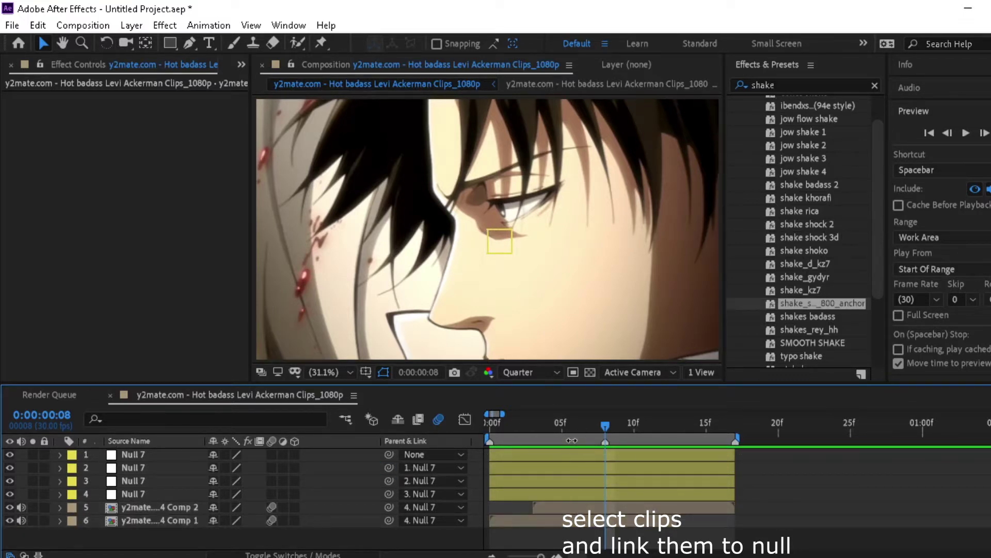
drag(538, 430, 481, 441)
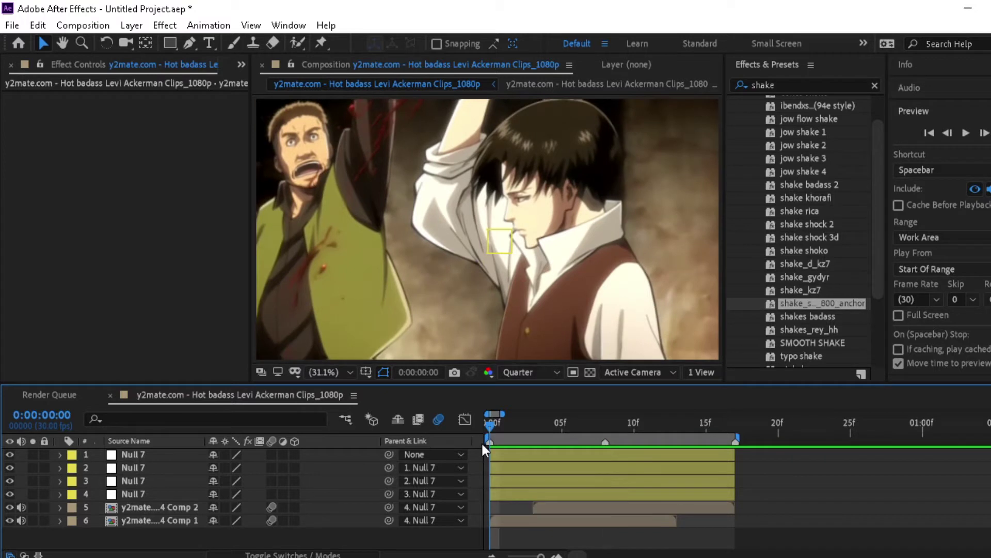
click(530, 497)
click(547, 530)
- Move the Comp 2 layer below Comp 1, then select null layer 4
click(549, 511)
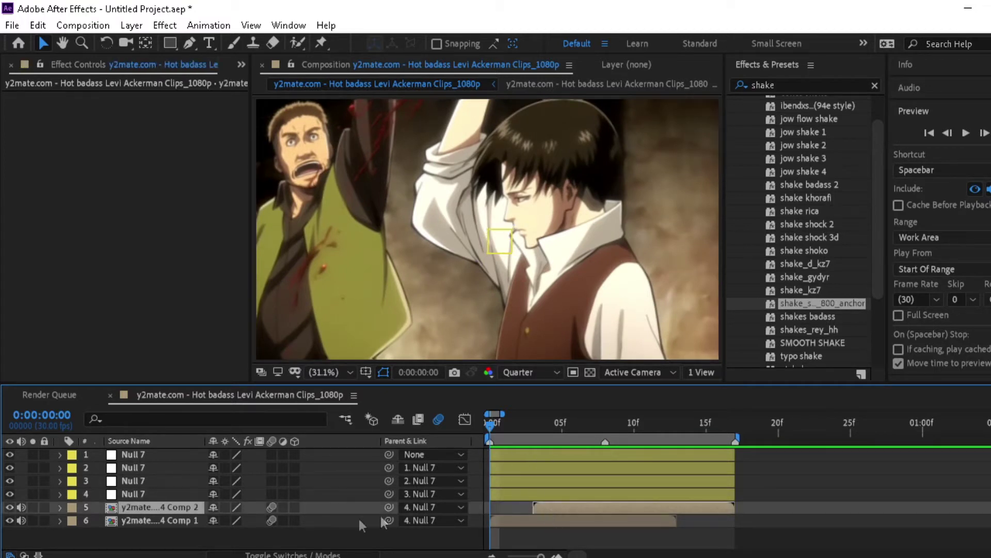
drag(181, 507, 214, 528)
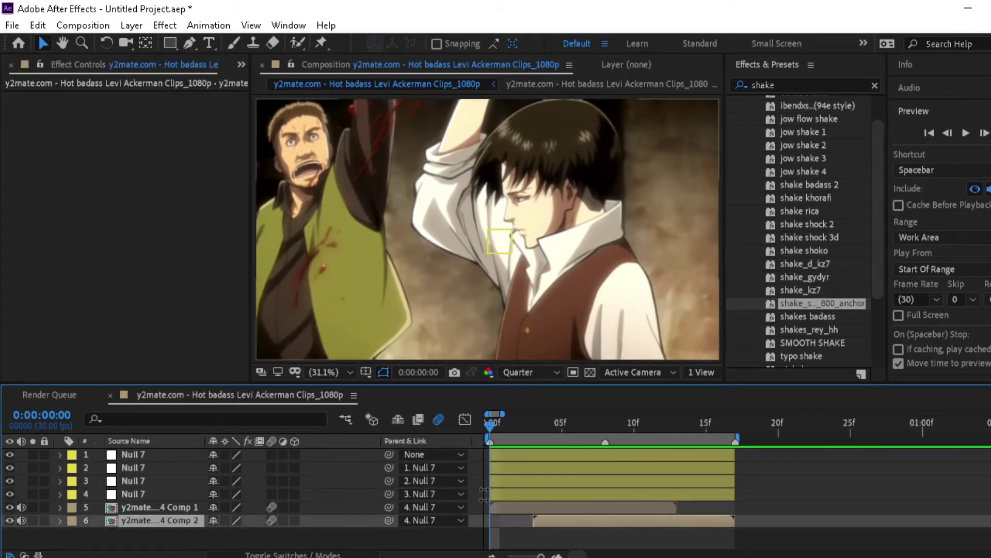
click(513, 499)
- Add a 100% Scale keyframe to null 4 at frame 8
key(s)
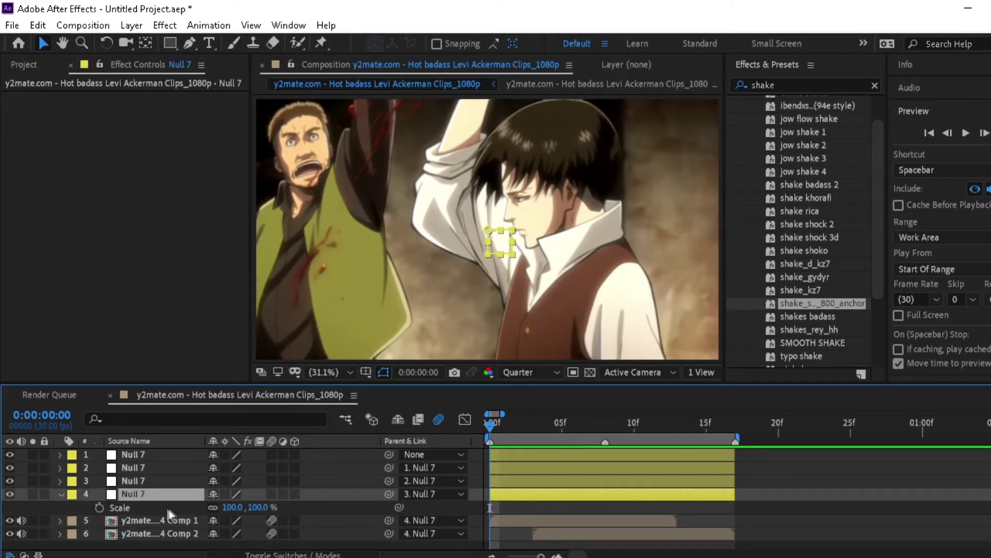
click(99, 507)
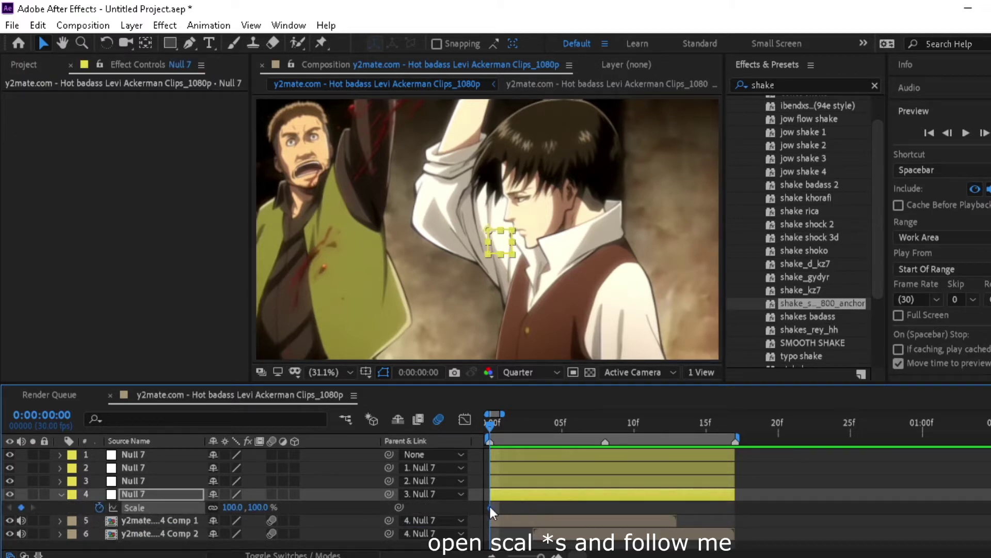
drag(490, 510, 603, 511)
click(601, 425)
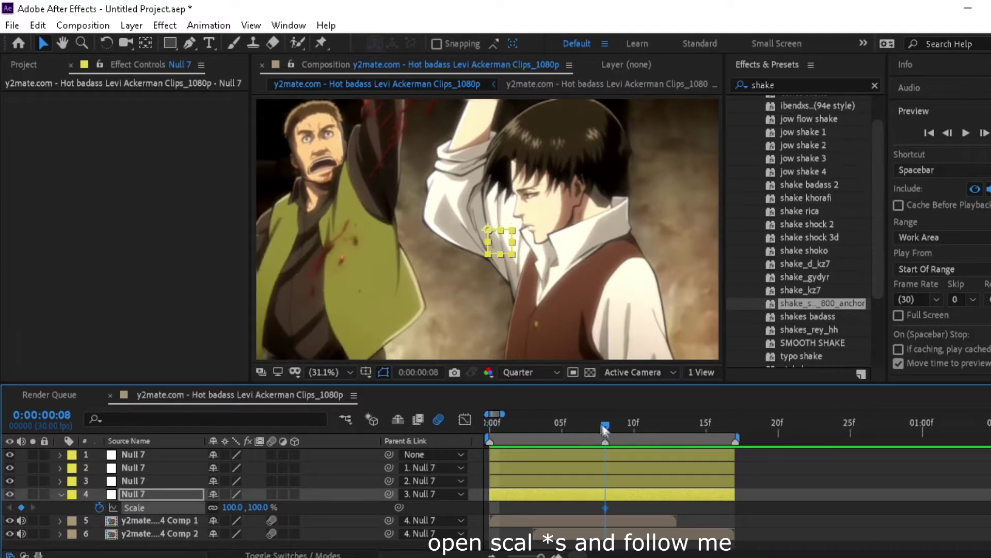
drag(599, 423, 506, 438)
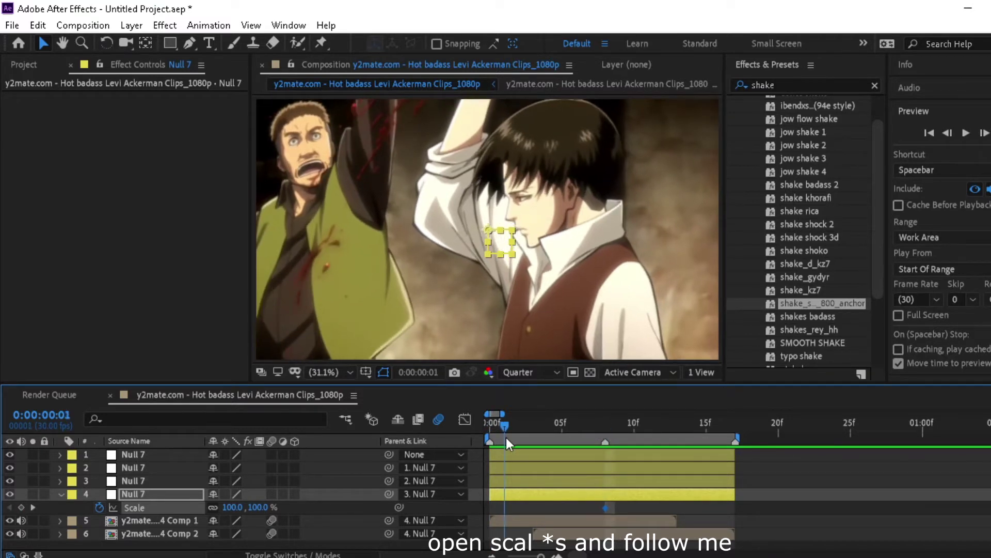
click(260, 507)
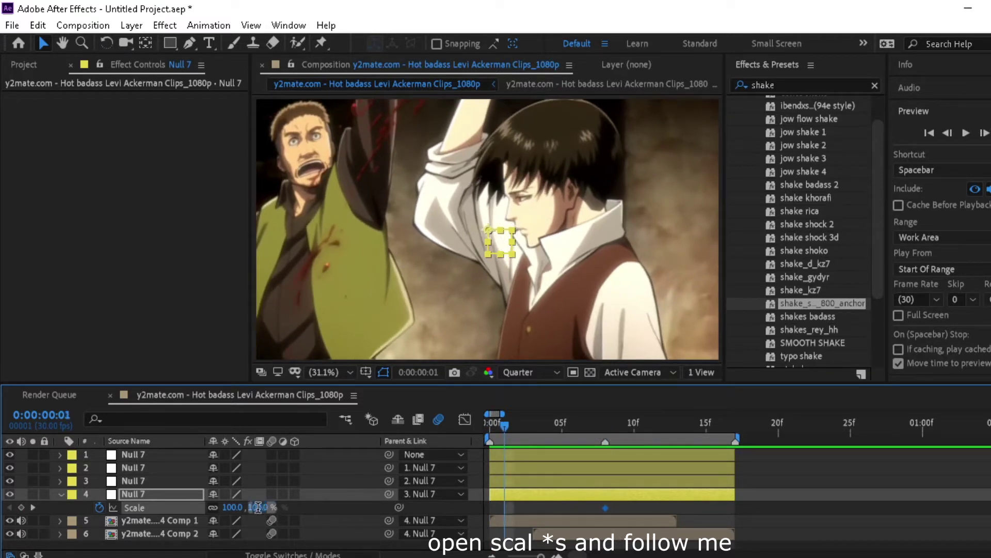
click(558, 510)
- Add an 850% Scale keyframe at frame 0 and Easy Ease both Scale keyframes
click(260, 507)
text(850)
key(Return)
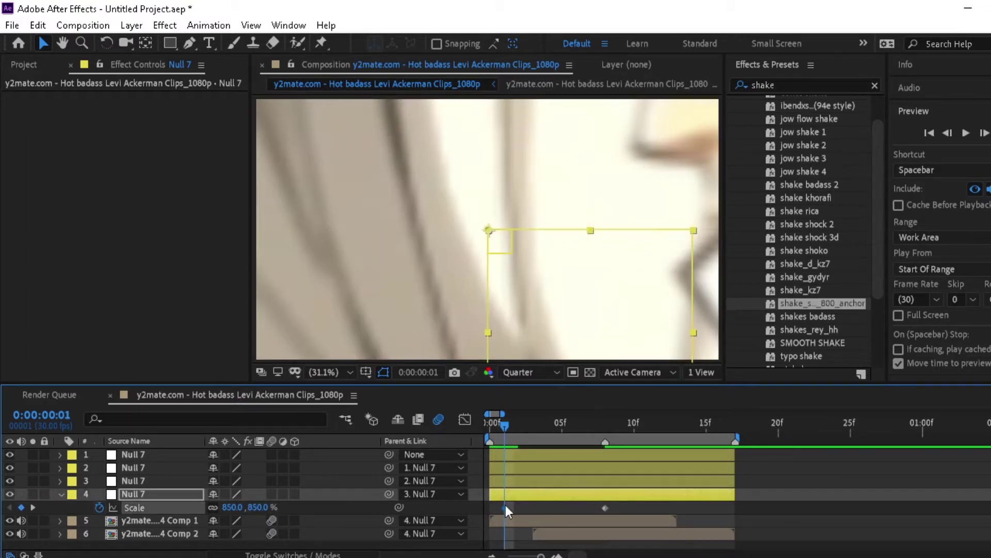
drag(505, 508, 480, 511)
drag(643, 521, 488, 505)
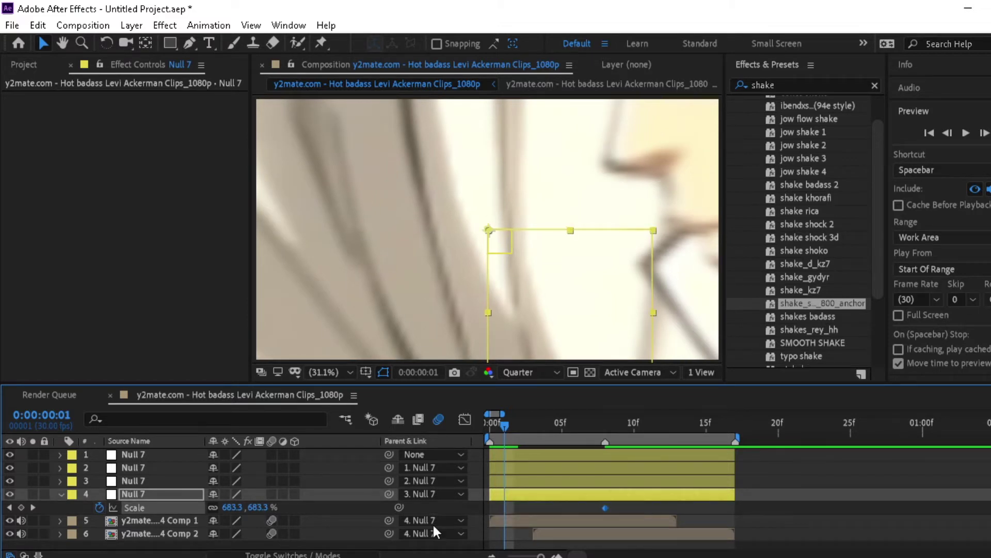
key(F9)
click(465, 418)
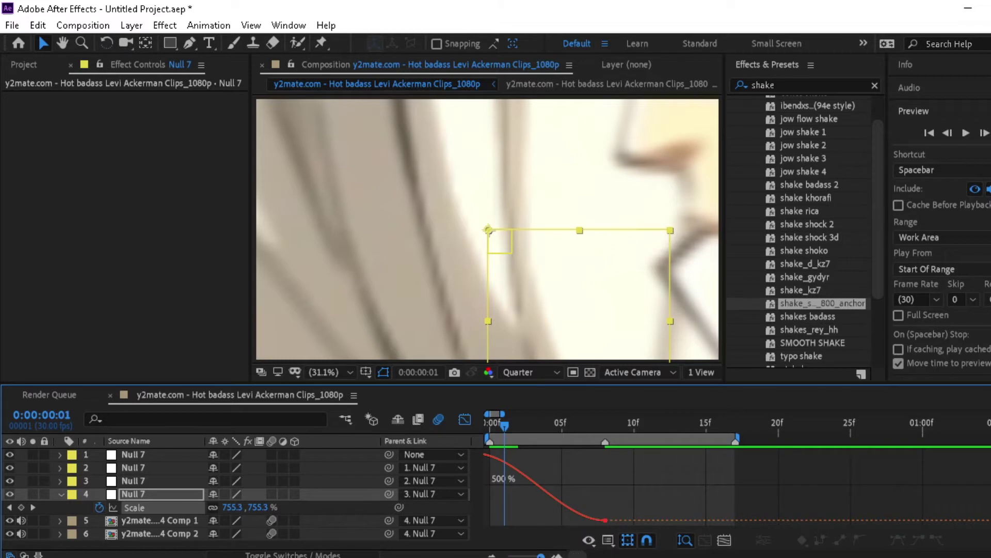
- Reshape null 4's Scale curve to drop sharply from frame 0, then preview the zoom
key(minus)
key(equal)
key(minus)
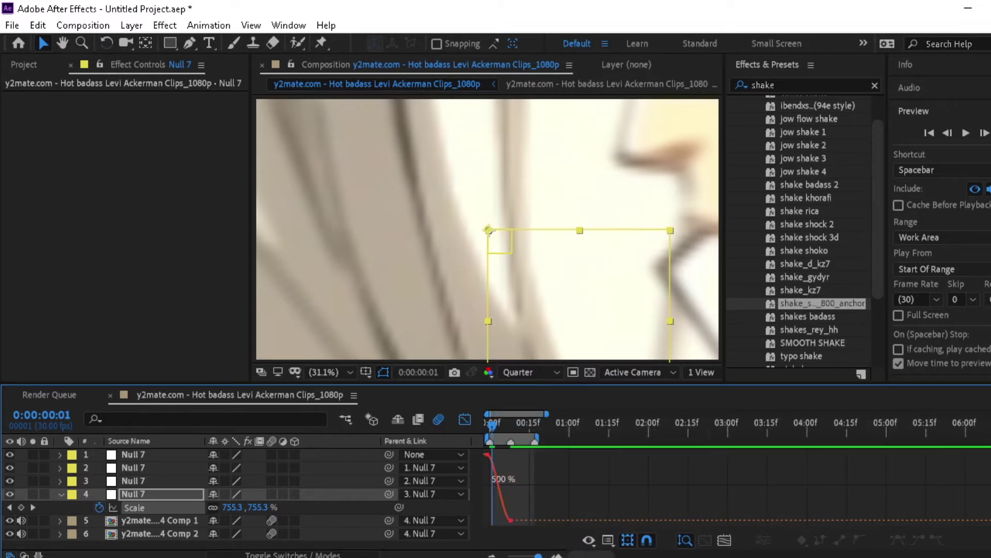
mouse_move(527, 523)
mouse_down()
mouse_move(484, 448)
mouse_move(472, 494)
mouse_up()
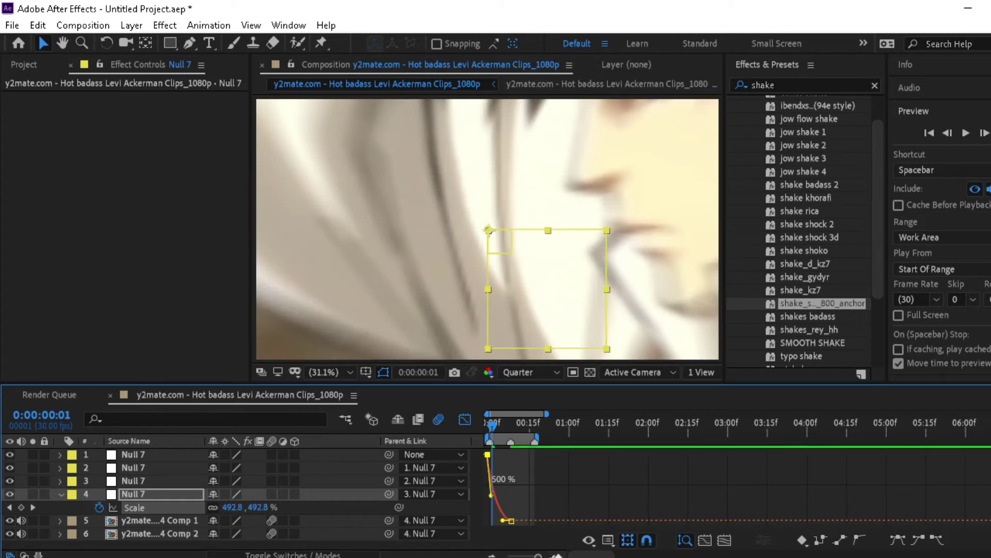
key(equal)
key(equal)
key(minus)
key(minus)
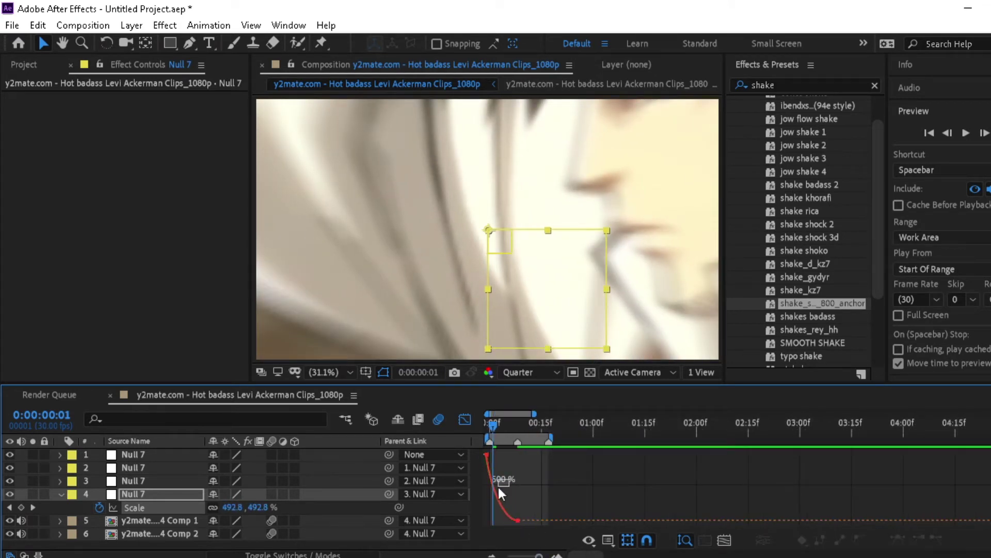
drag(492, 496, 487, 513)
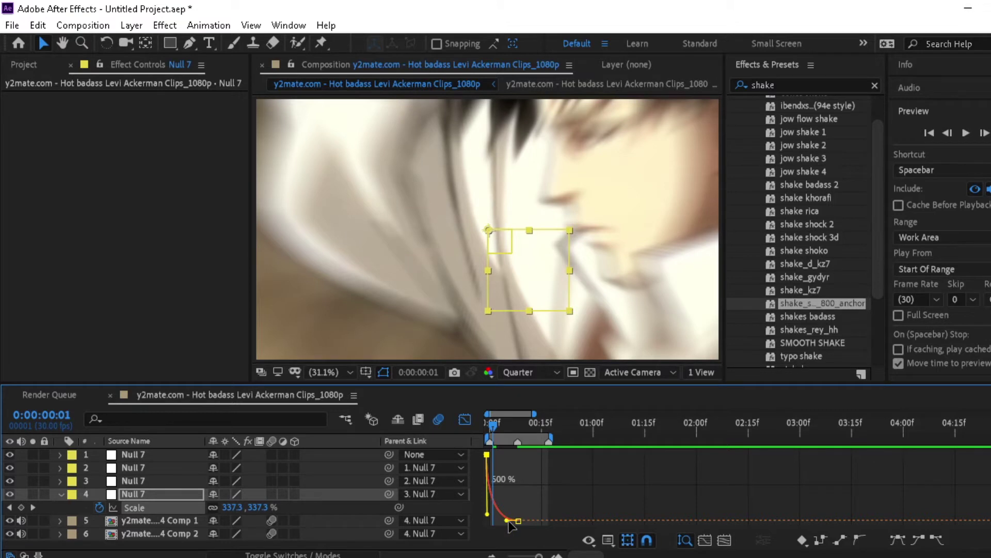
drag(507, 521, 494, 523)
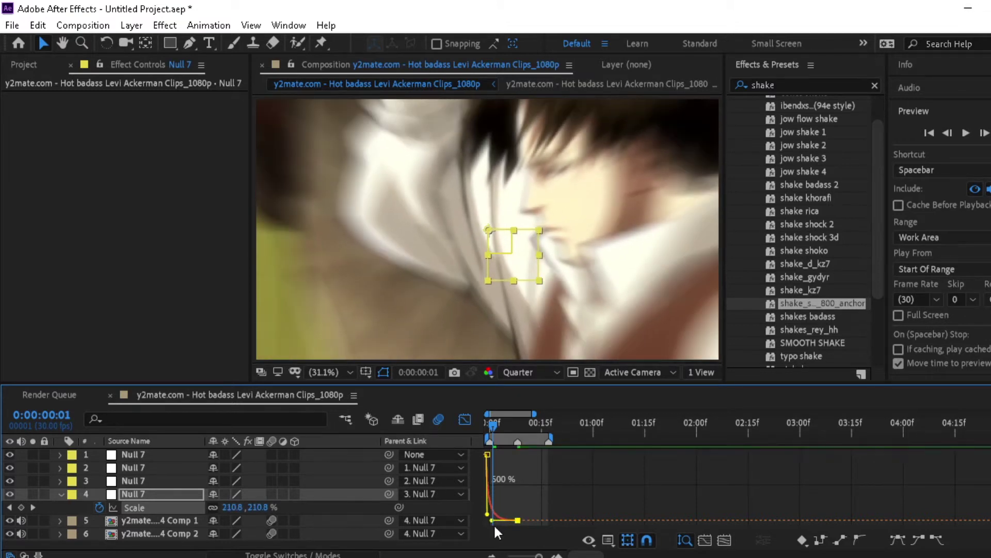
key(space)
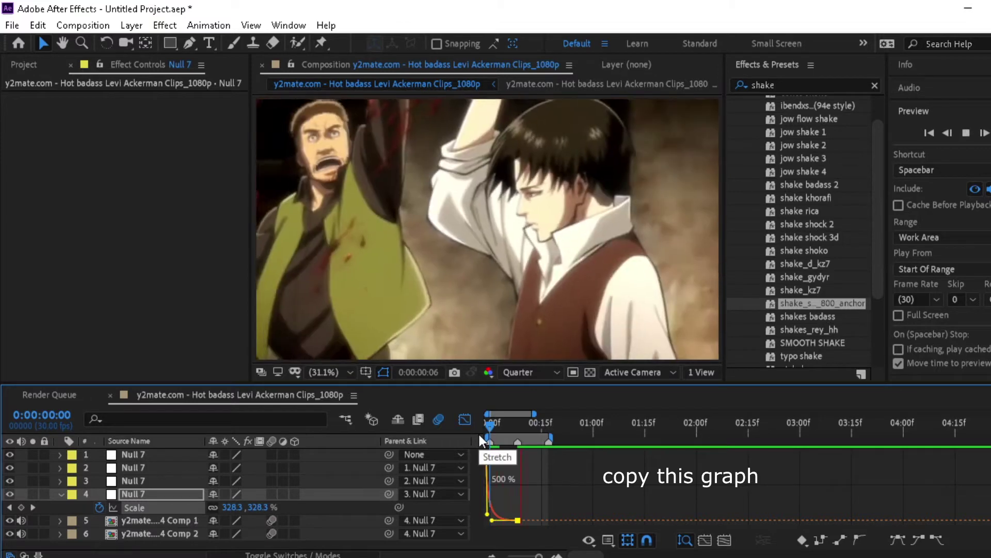
click(465, 420)
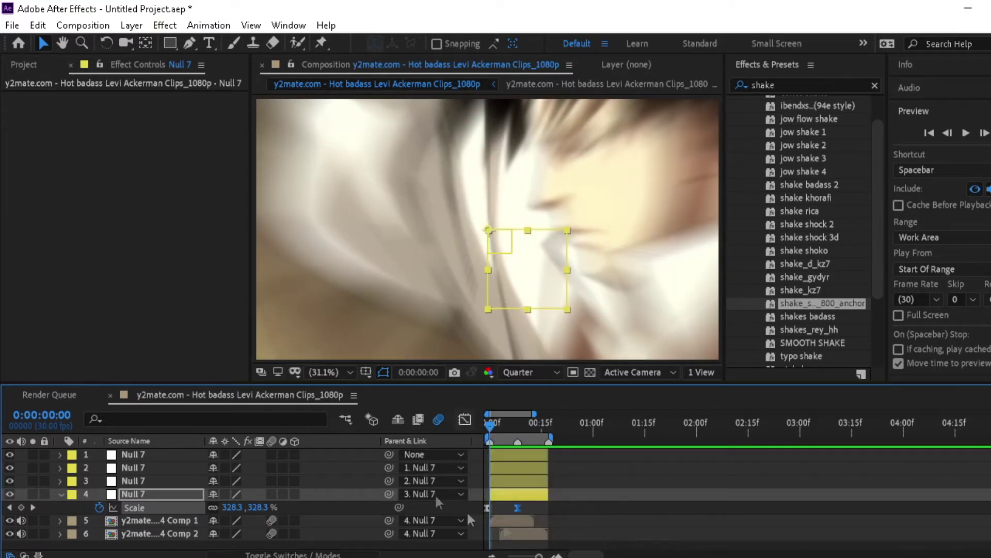
- Collapse null 4's Scale property and drag the Comp 2 layer above Comp 1
click(557, 555)
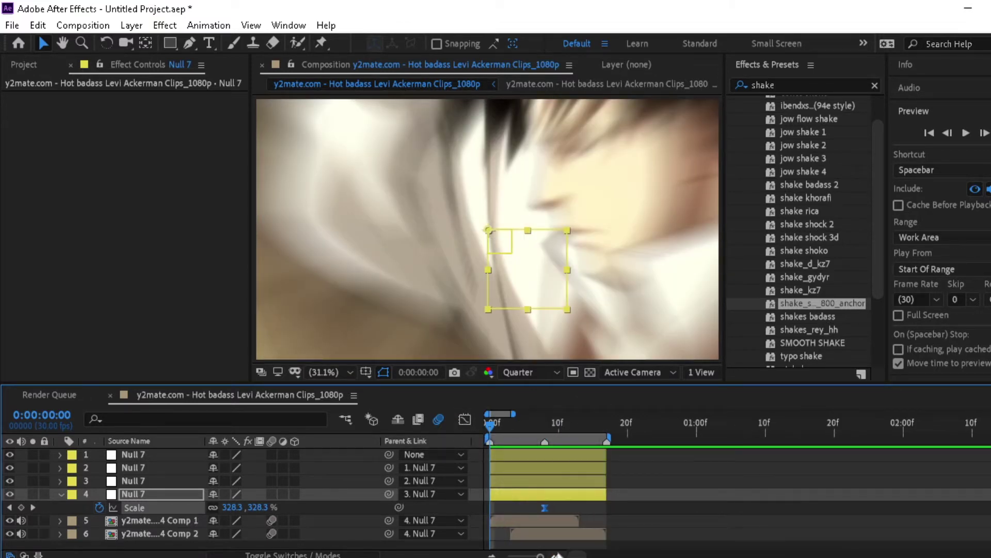
key(s)
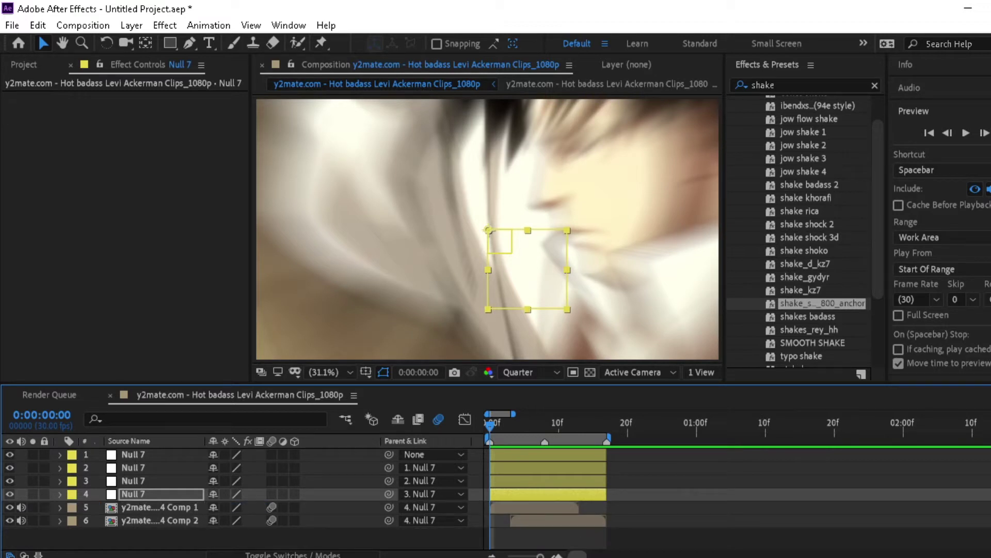
click(558, 484)
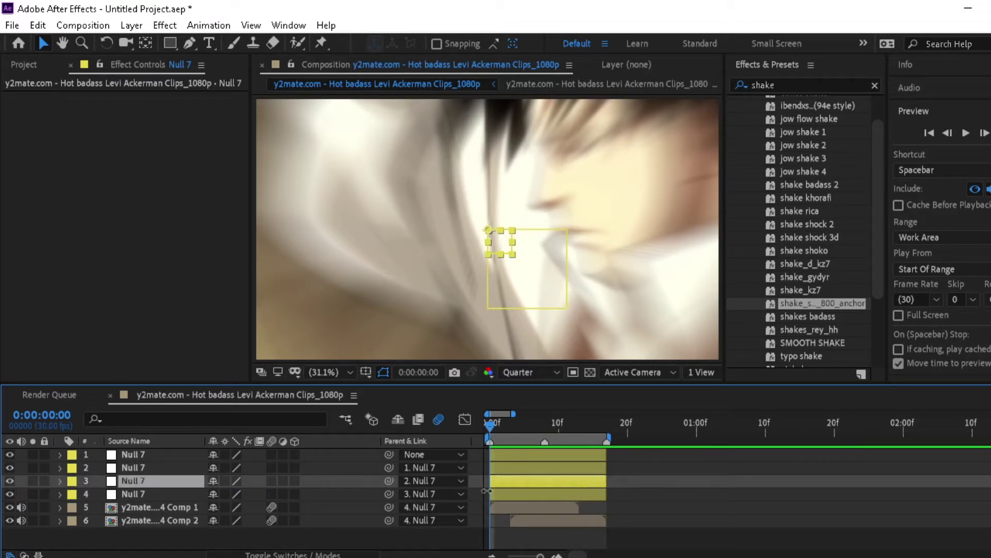
click(559, 515)
drag(148, 521, 170, 508)
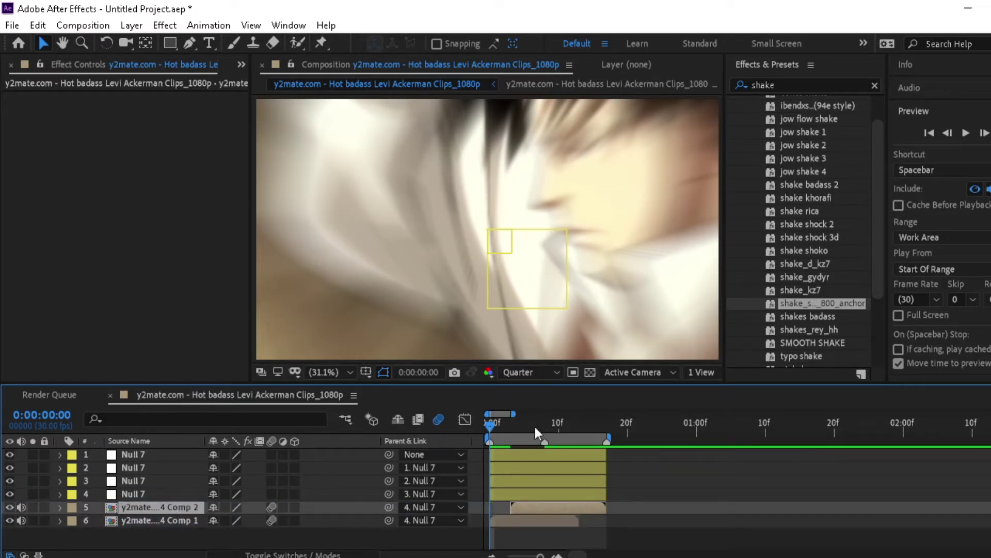
click(531, 427)
- Keyframe Comp 2's Opacity from 0% at frame 3 to 100% at frame 13
key(t)
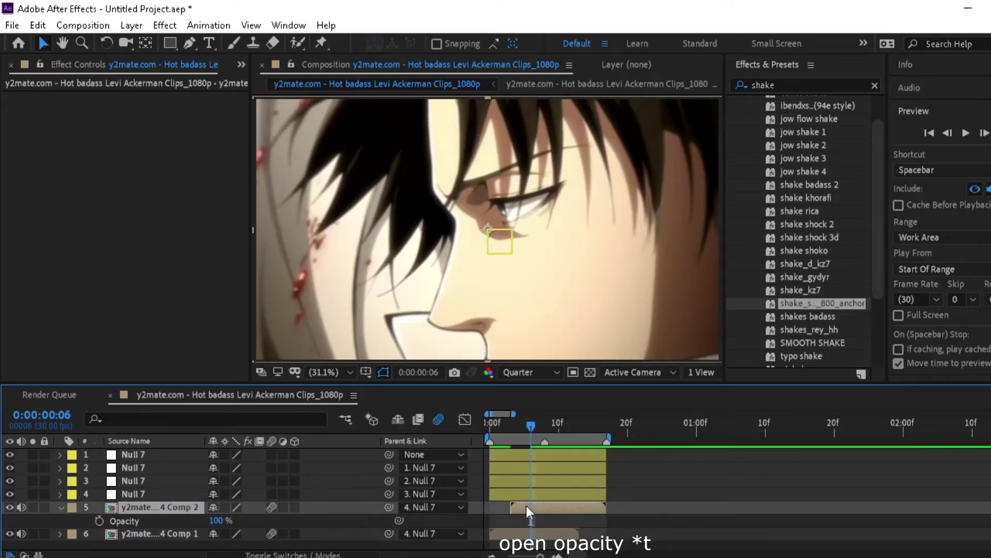
drag(531, 429, 544, 439)
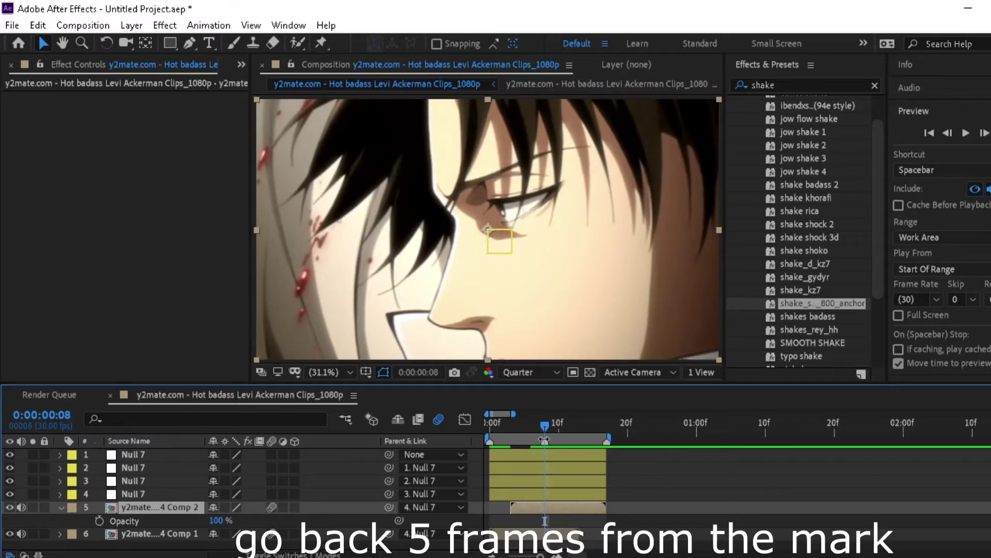
key(Page_Up)
key(Page_Up)
key(Page_Up)
key(Page_Up)
key(Page_Up)
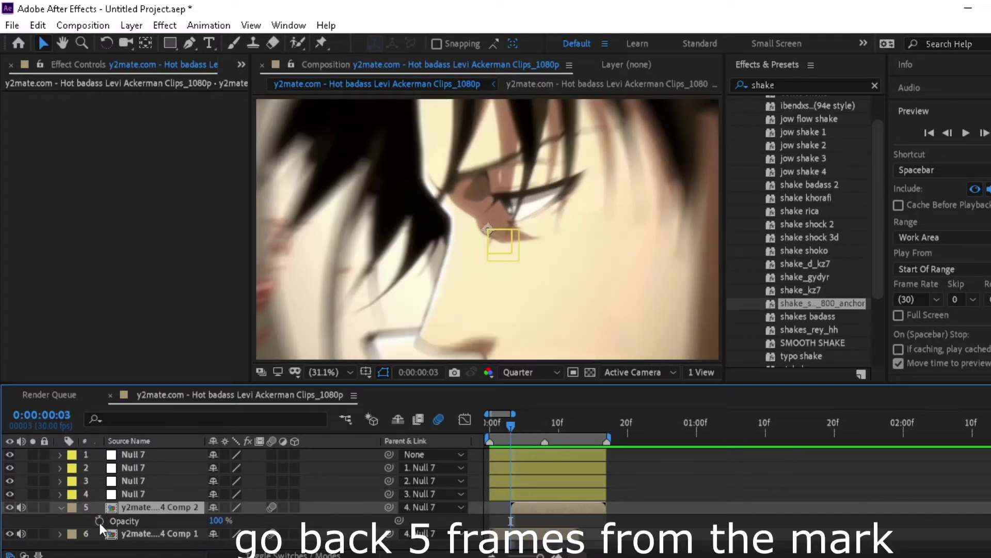
click(100, 521)
key(Page_Down)
key(Page_Down)
key(Page_Down)
key(Page_Down)
key(Page_Down)
key(Page_Down)
key(Page_Down)
key(Page_Down)
key(Page_Down)
key(Page_Down)
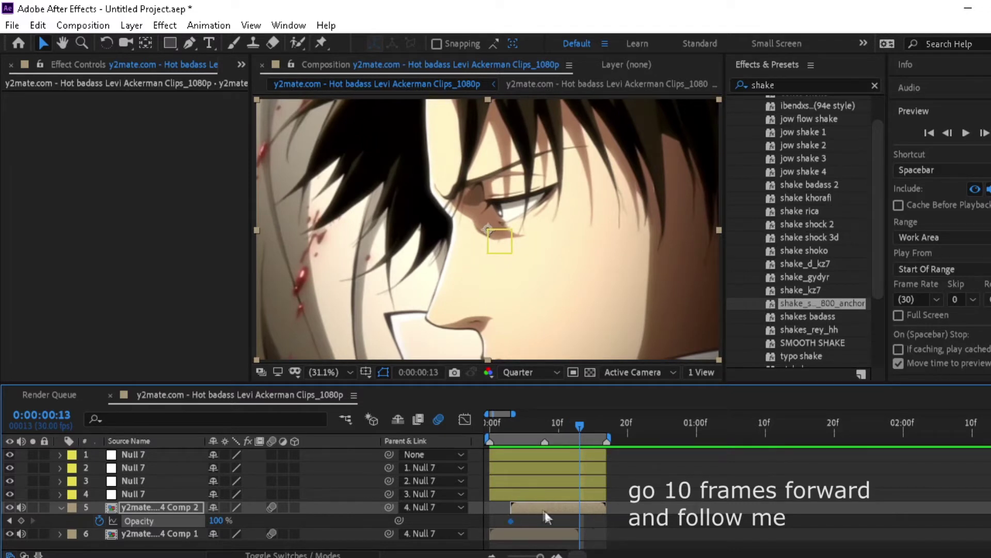
click(219, 520)
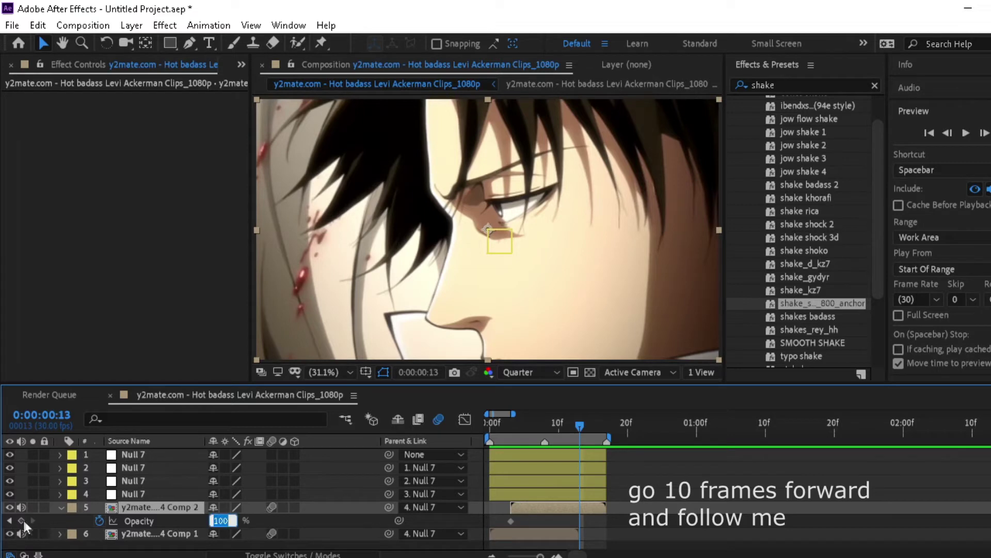
click(22, 521)
click(516, 430)
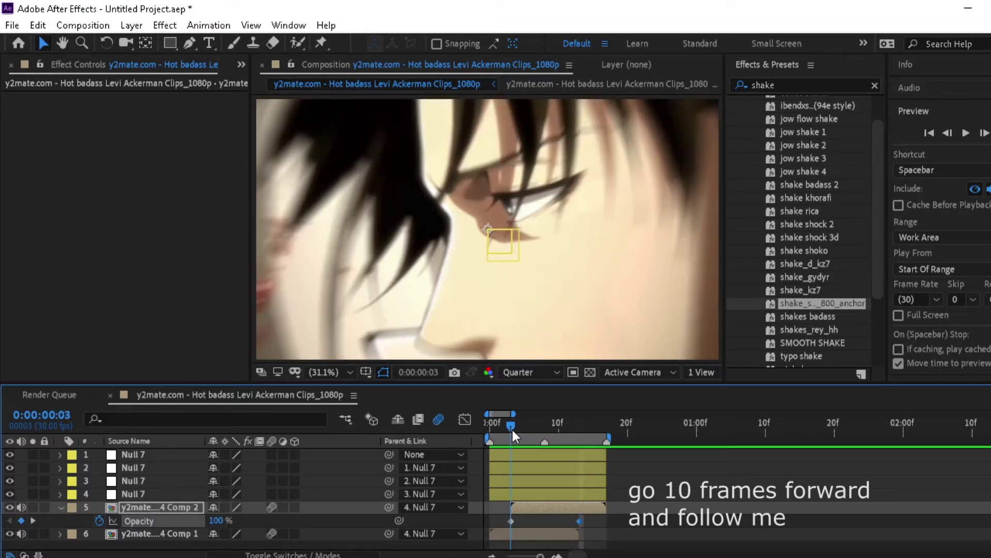
click(217, 521)
text(0)
key(Return)
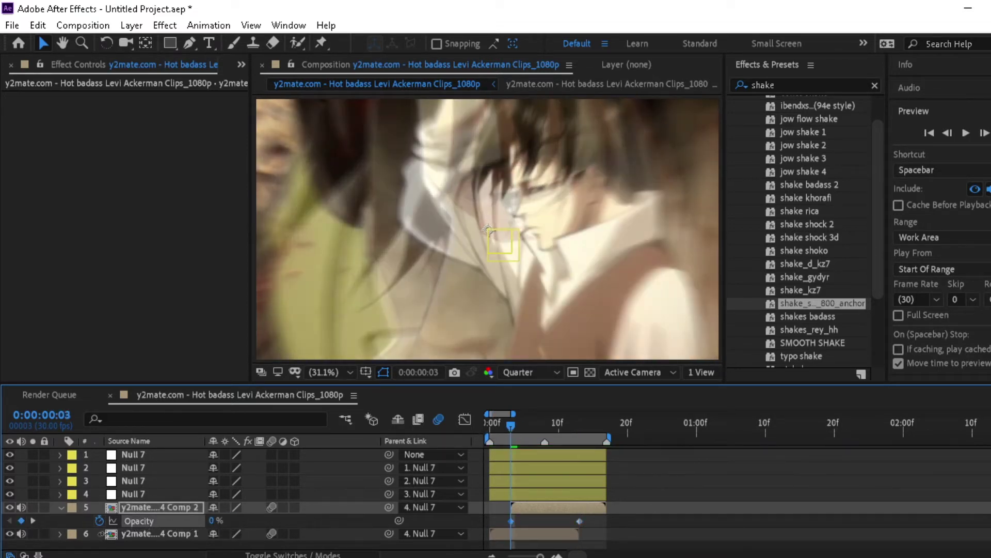
- Apply Easy Ease to both Comp 2 Opacity keyframes
click(562, 553)
click(557, 555)
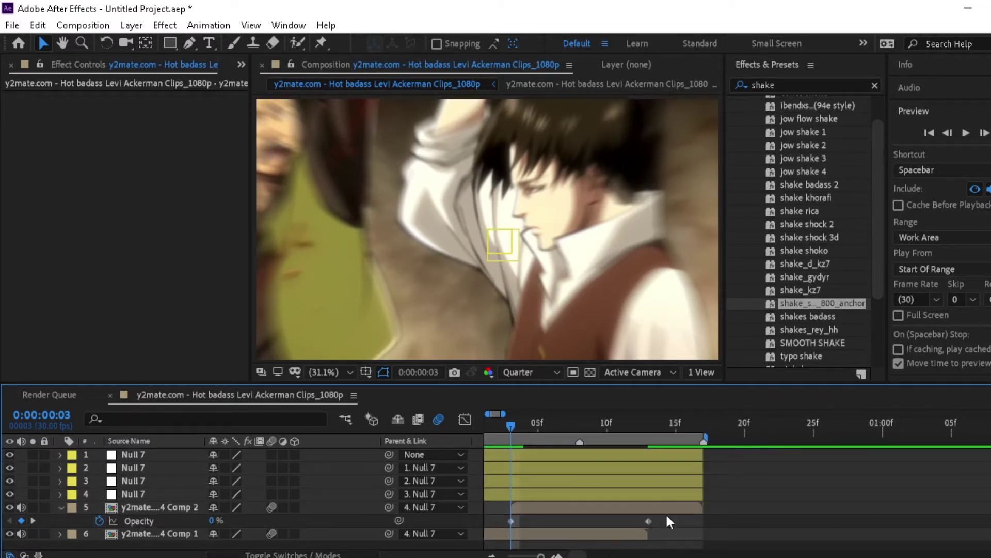
drag(667, 521, 496, 532)
key(F9)
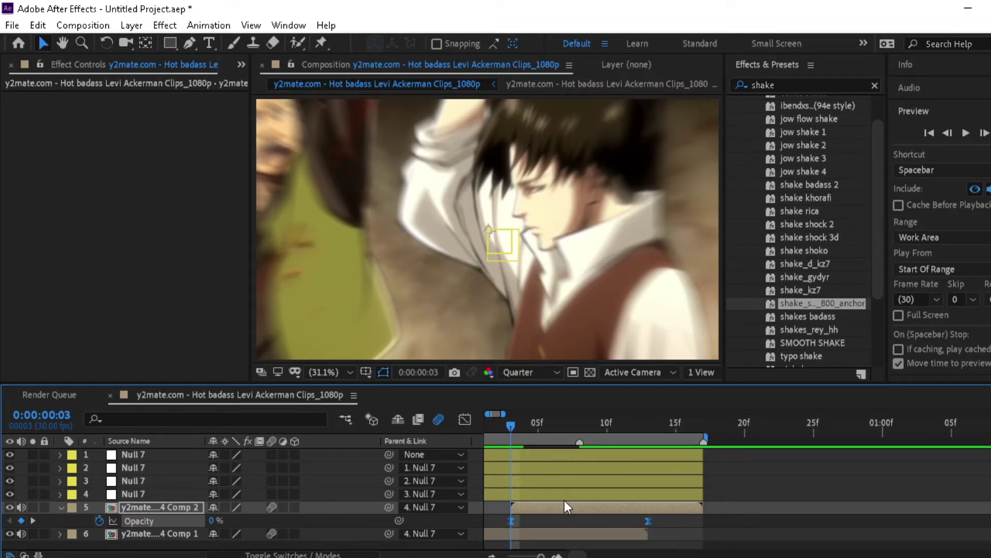
- Set the Comp 2 layer's Scale to 30% at frame 7
key(t)
drag(520, 425, 559, 438)
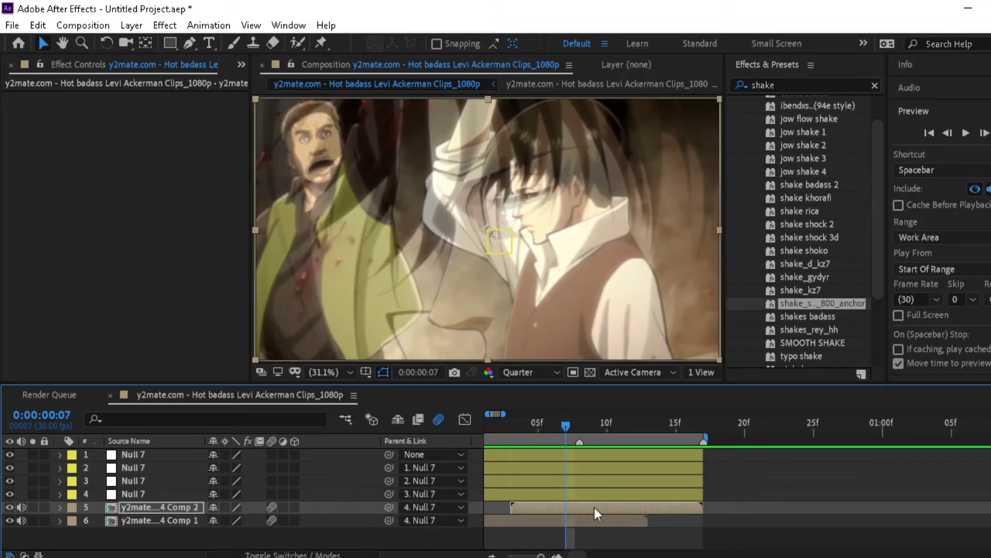
key(s)
click(266, 520)
text(30)
key(Return)
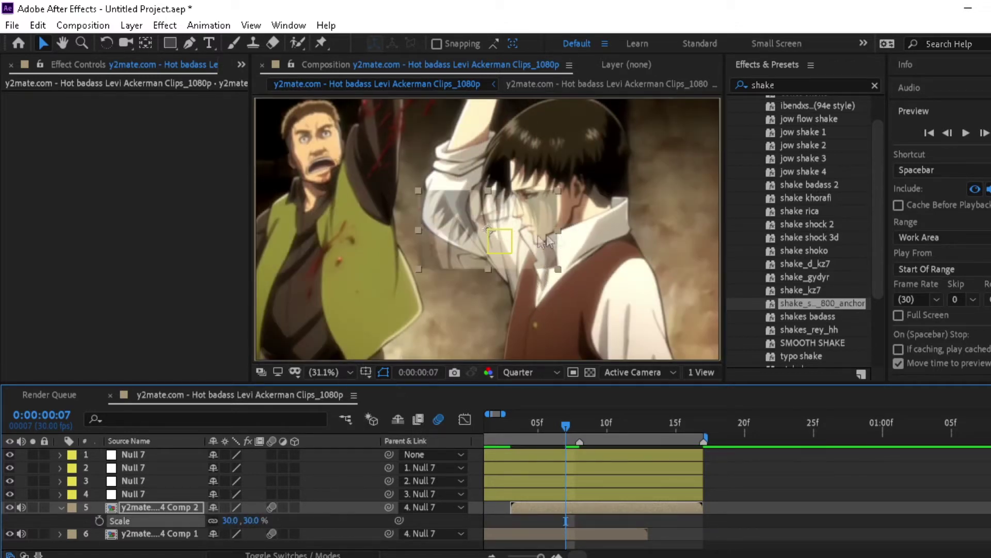
- Drag the 30% Comp 2 clip up and right so it lines up with the character's face
drag(537, 255, 563, 230)
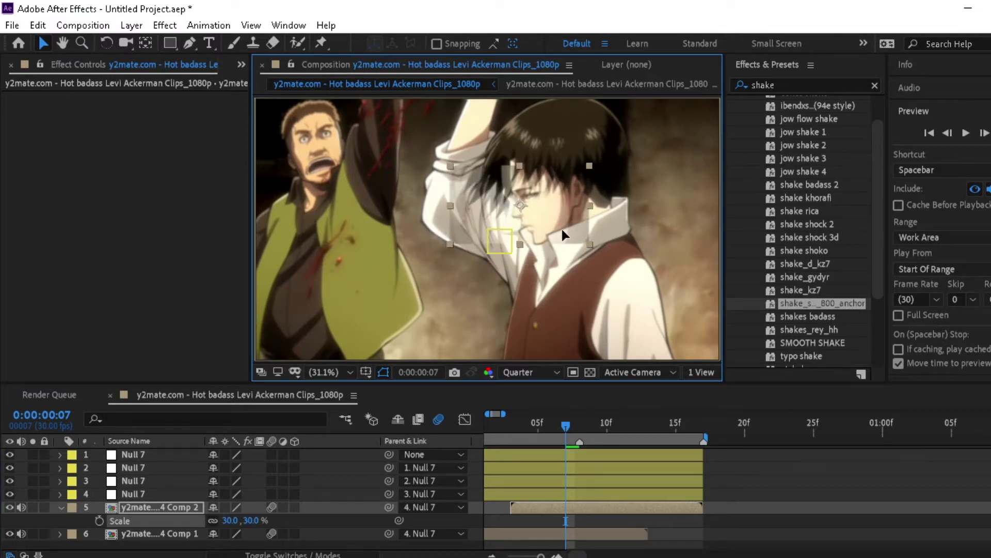
drag(562, 230, 561, 226)
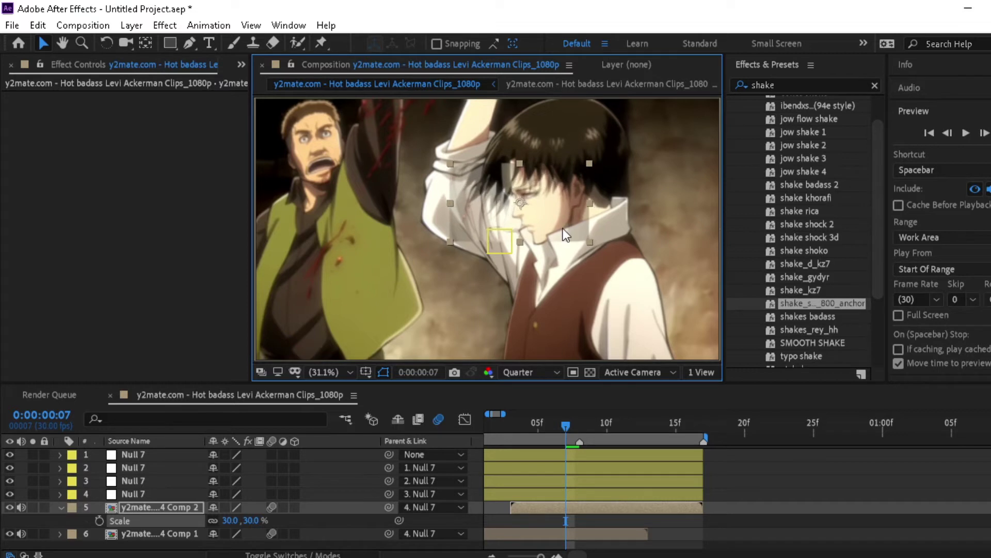
- Add a 100% Scale keyframe to the third Null 7 layer at frame 4
key(t)
key(t)
click(558, 480)
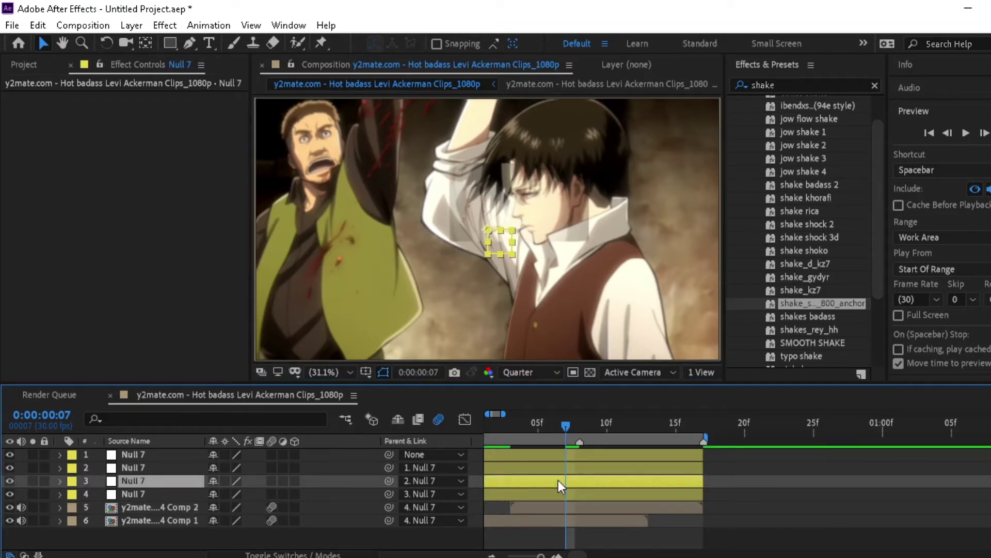
key(s)
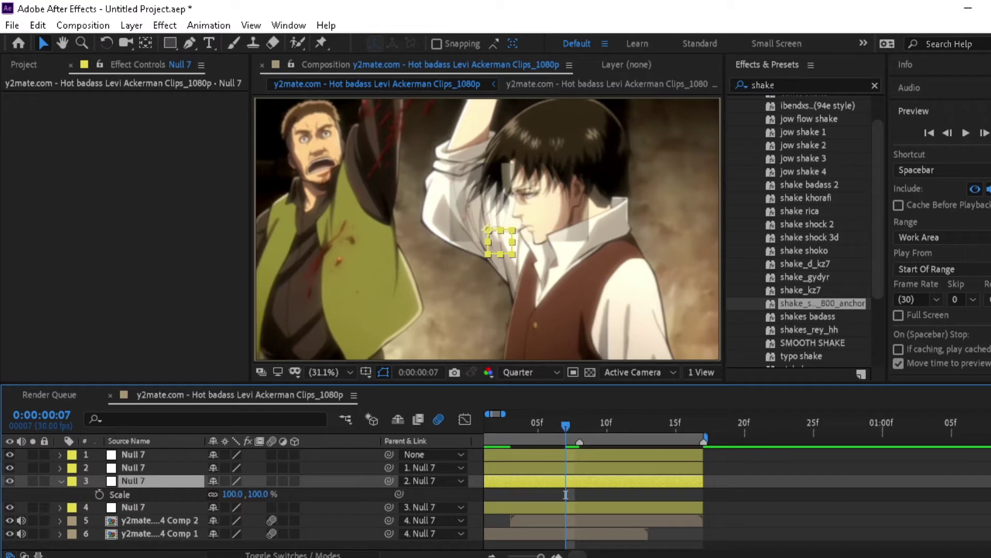
key(Home)
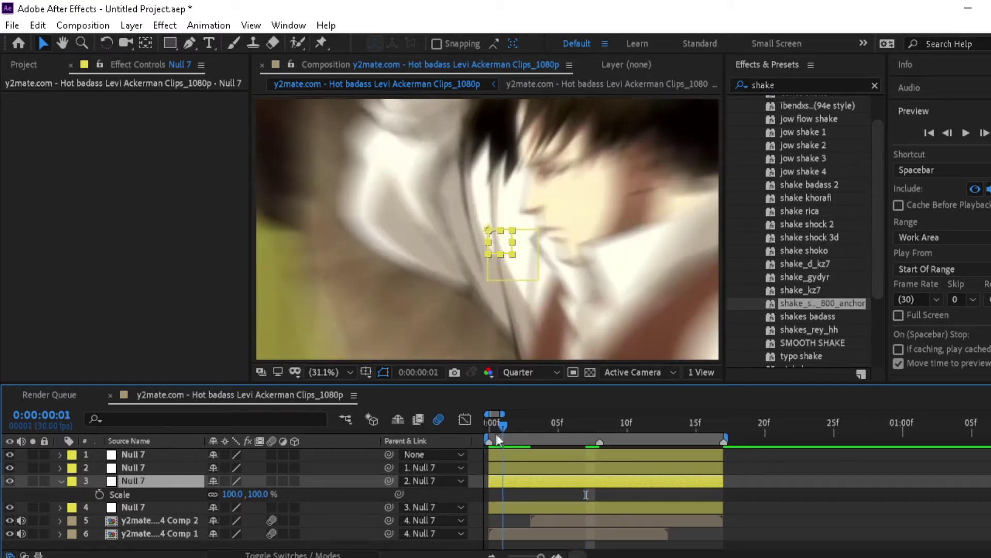
key(Page_Down)
key(Page_Down)
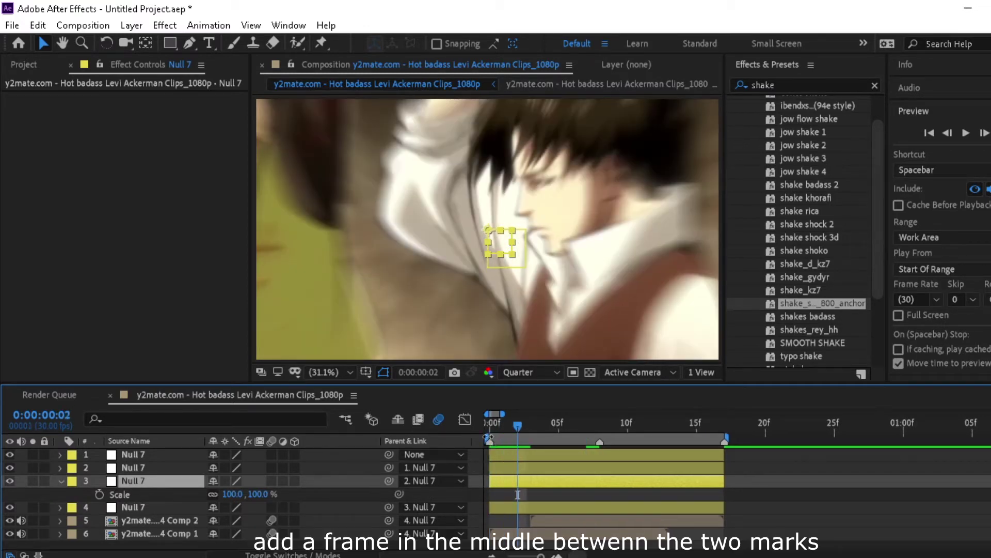
key(Page_Down)
key(Page_Down)
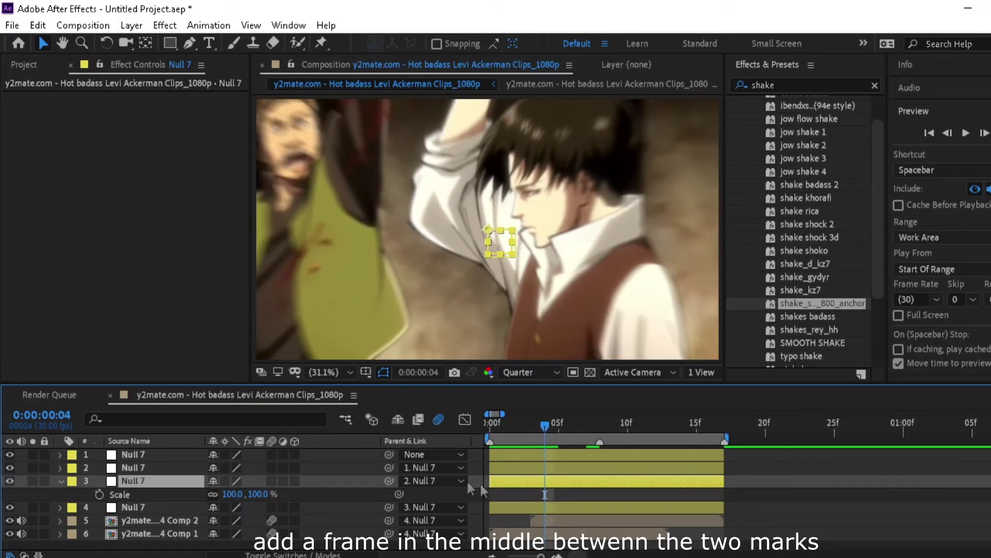
click(99, 494)
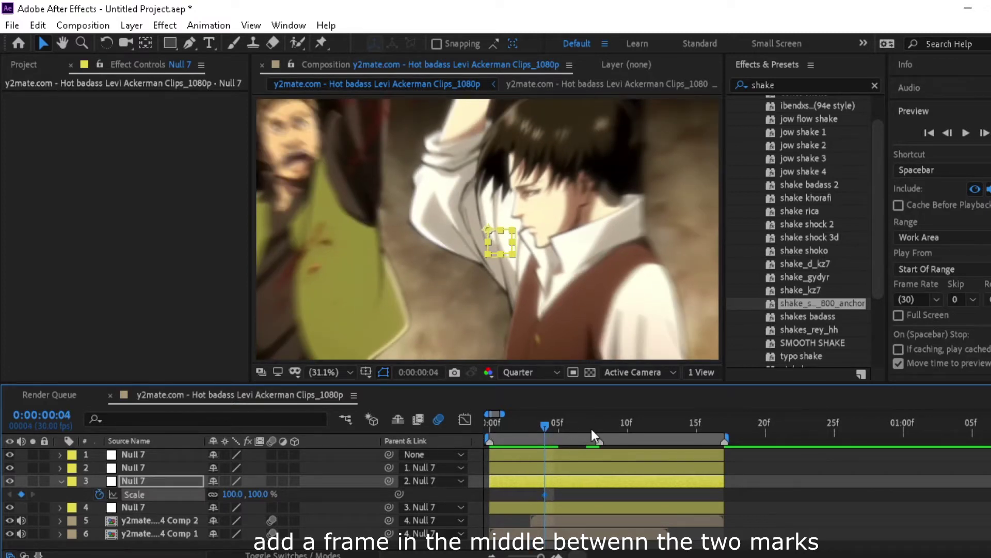
- Try a 500% Scale keyframe at frame 9, then undo it
click(591, 429)
drag(597, 432, 621, 445)
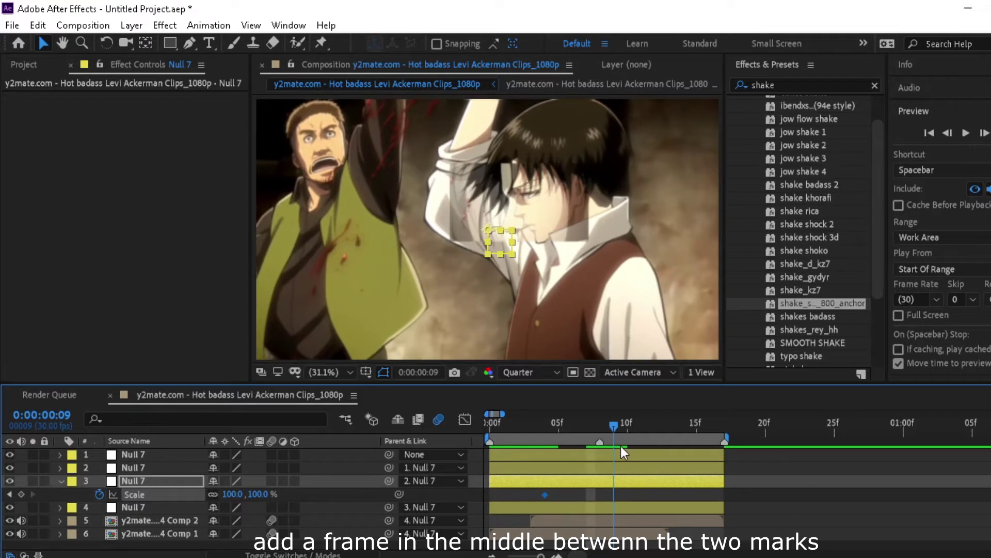
click(258, 493)
text(500)
key(Return)
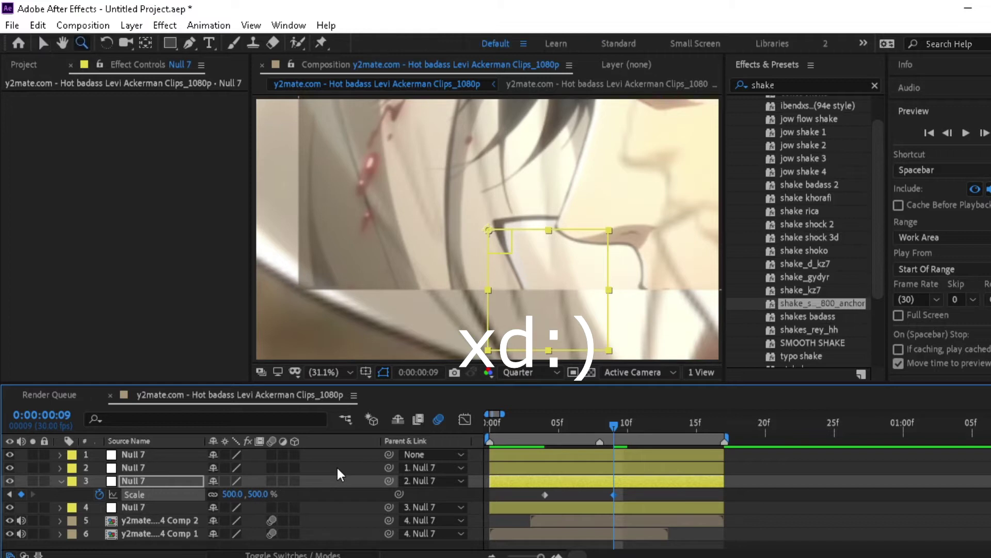
key(ctrl+z)
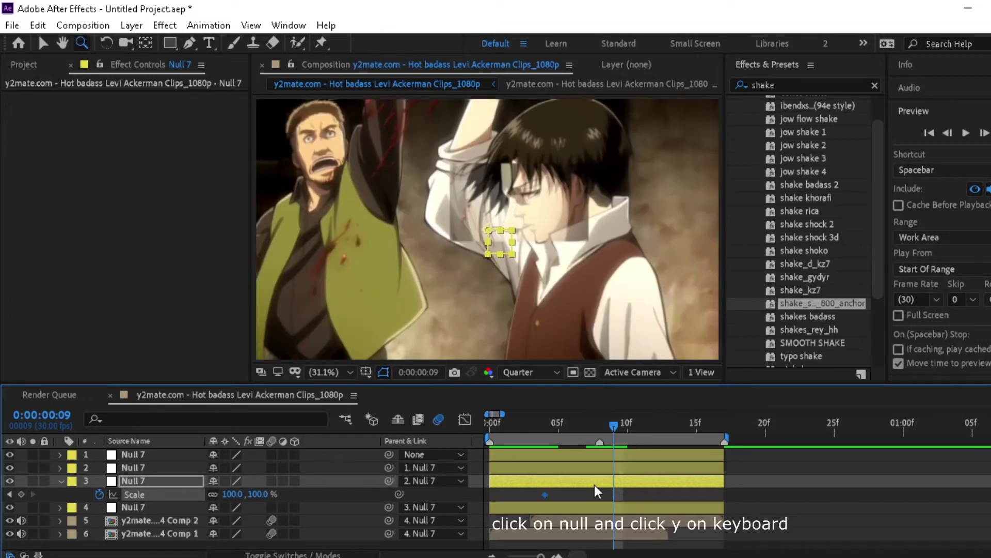
- Move Null 7's anchor point onto the character's eye
key(y)
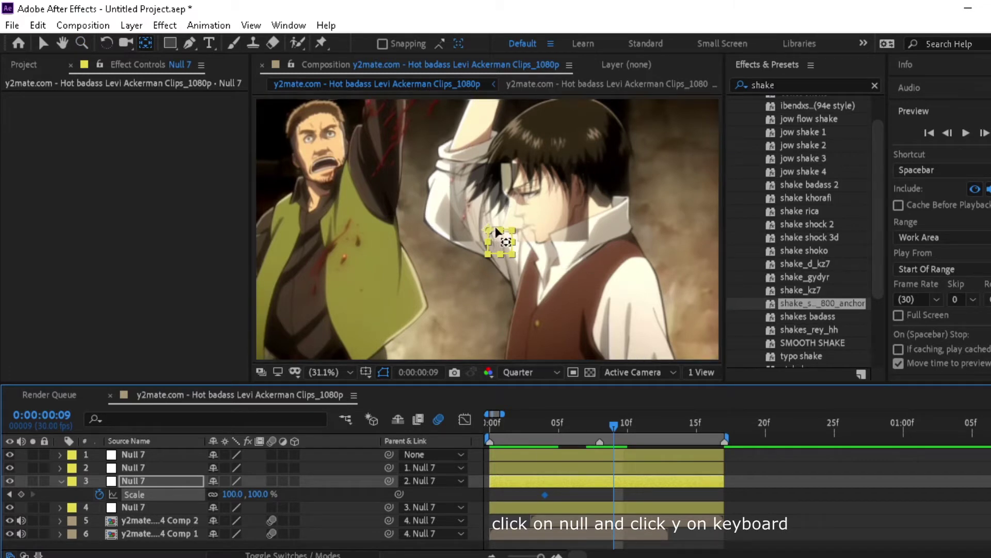
drag(495, 230, 527, 199)
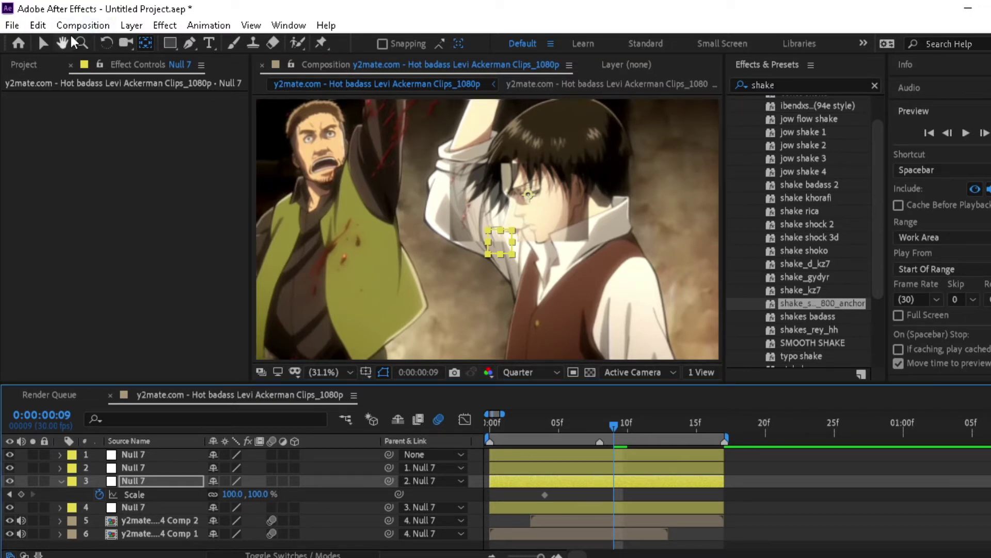
click(43, 43)
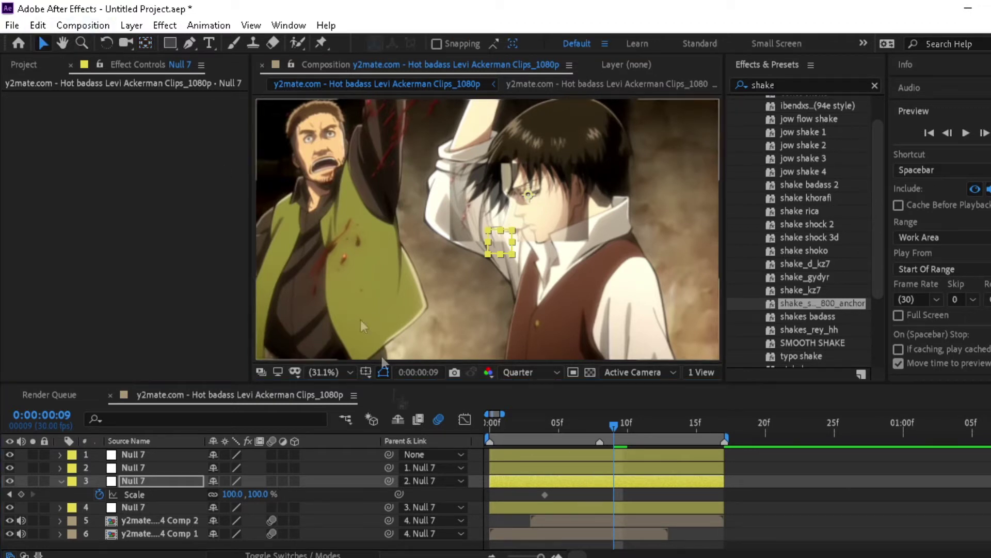
click(565, 504)
- Add an eased 500% Scale keyframe near frame 16 and preview the zoom
click(571, 480)
click(262, 494)
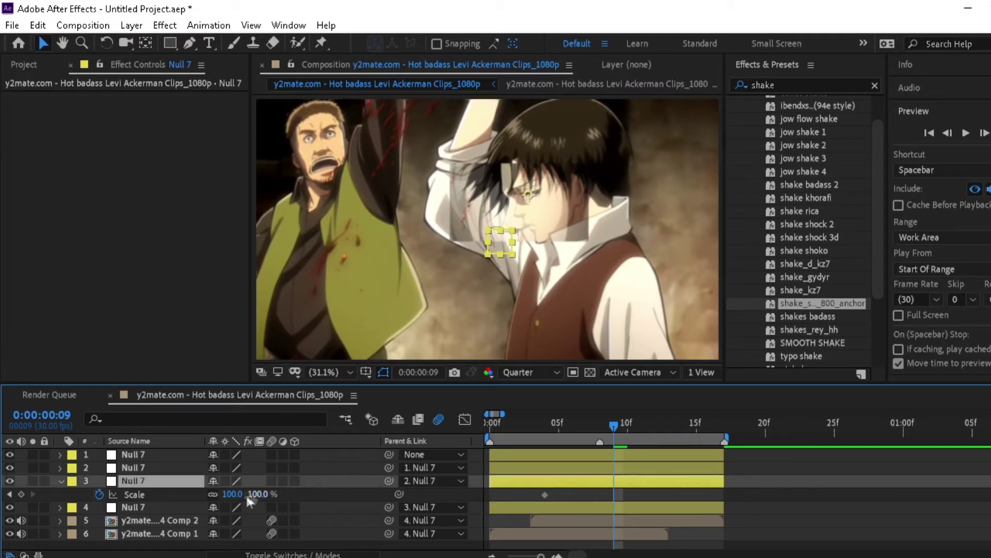
text(500)
key(Return)
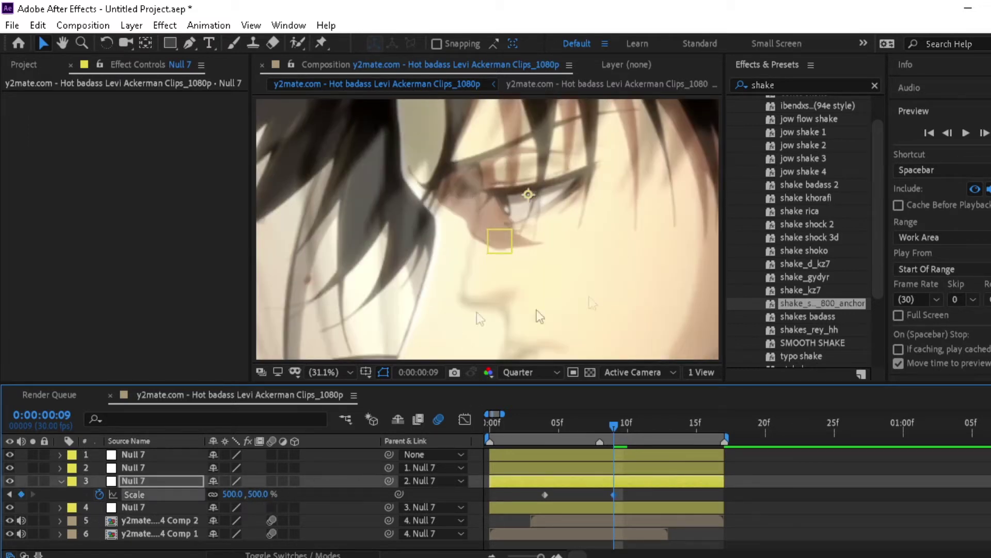
drag(614, 495, 716, 516)
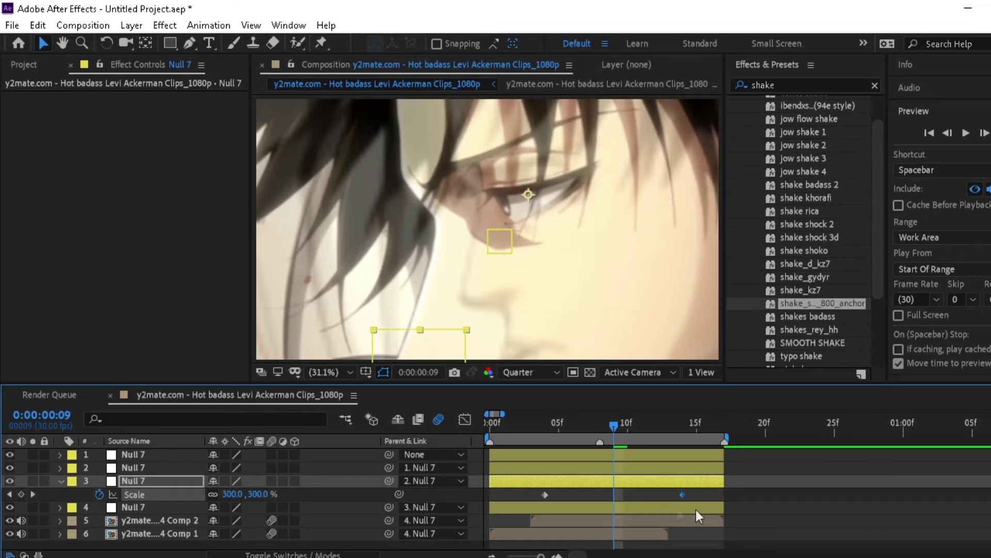
drag(722, 491, 523, 500)
key(F9)
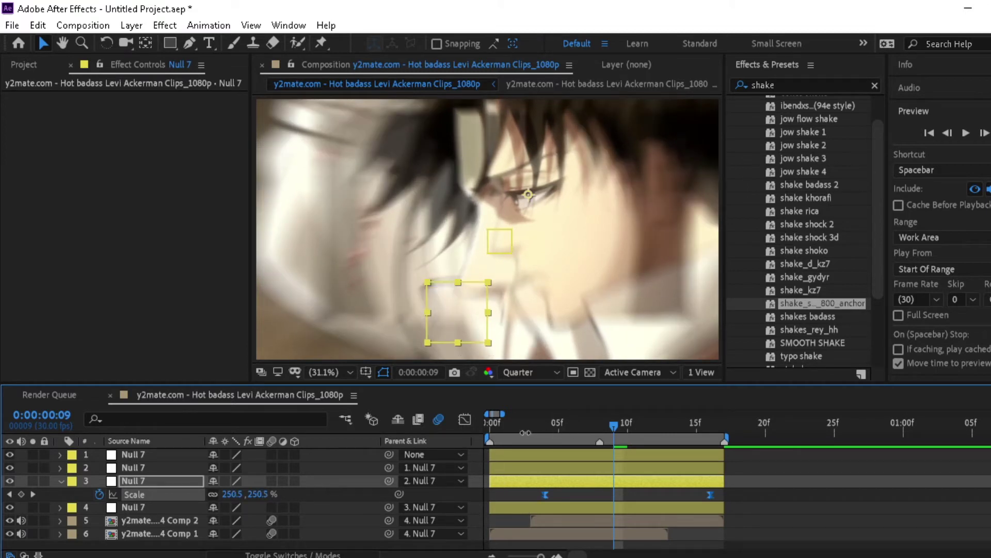
key(space)
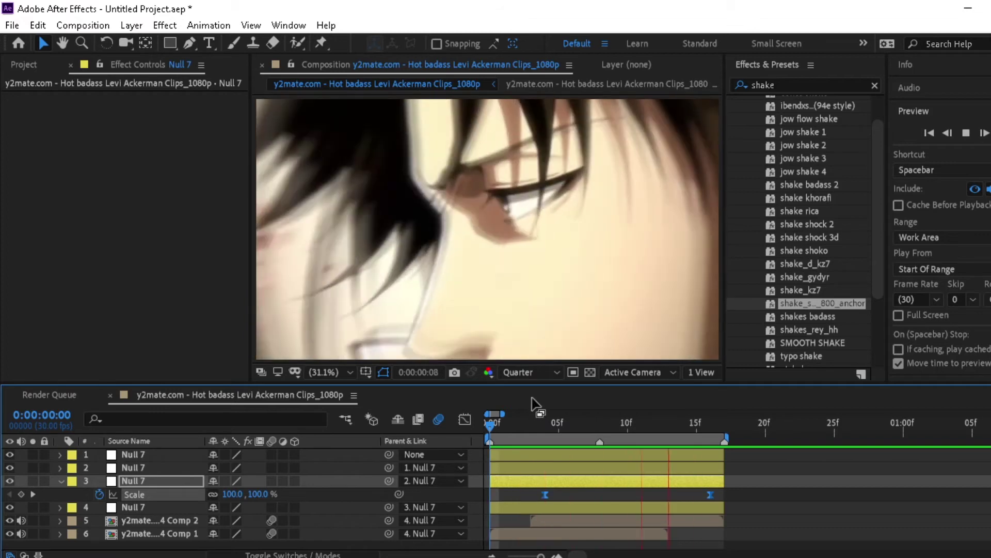
key(space)
- Lengthen the bezier handles at both Null 7 Scale keyframes so the zoom bursts mid-way, then preview
drag(566, 426, 559, 441)
click(466, 420)
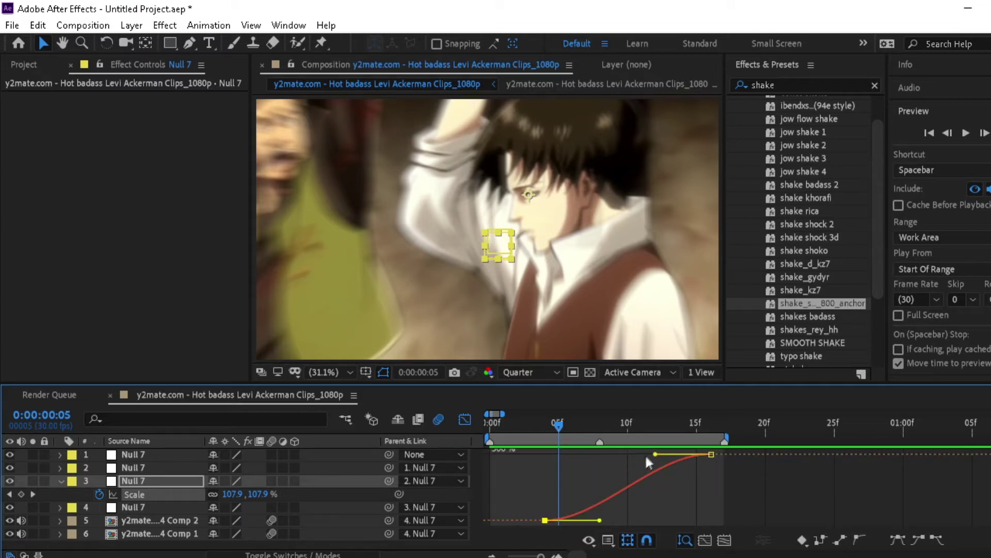
click(599, 434)
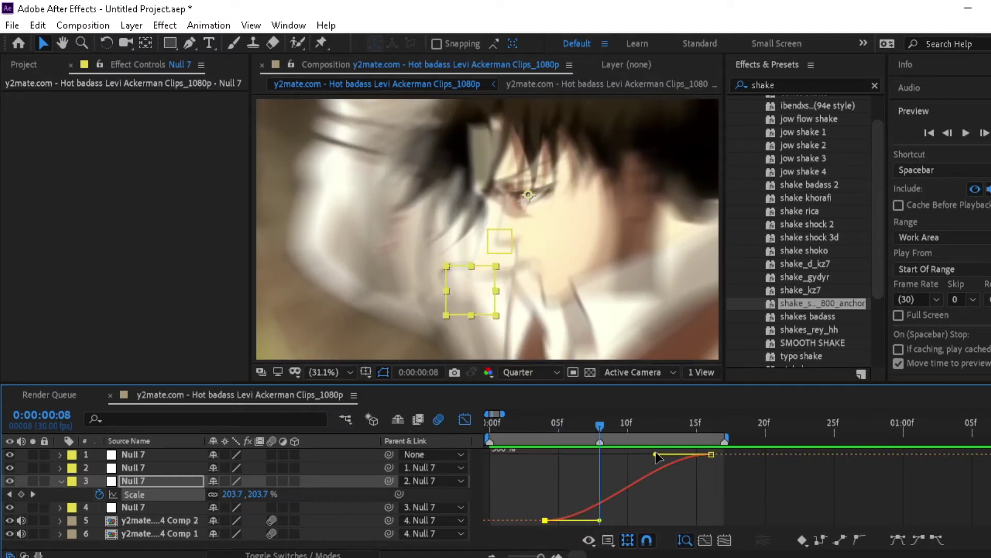
drag(656, 455, 605, 454)
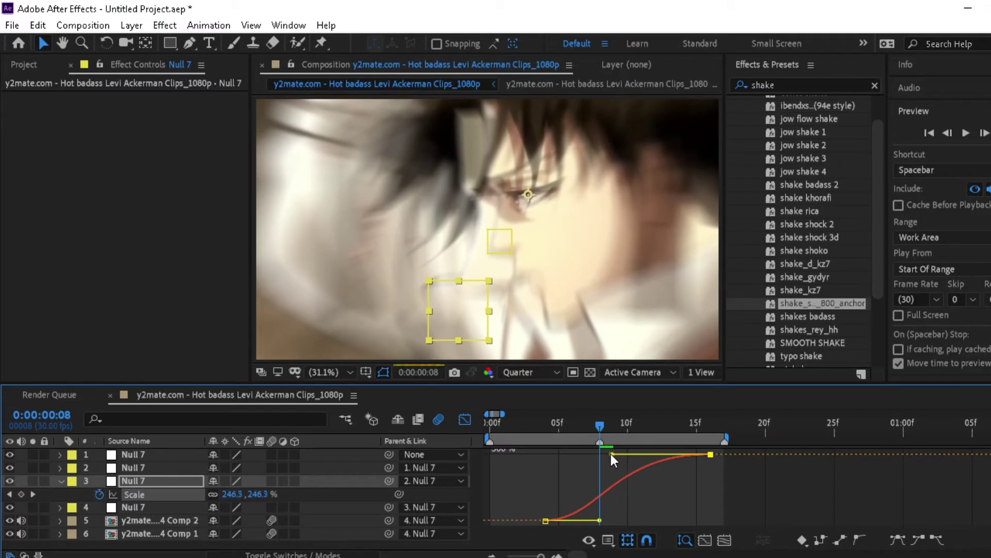
drag(606, 454, 599, 455)
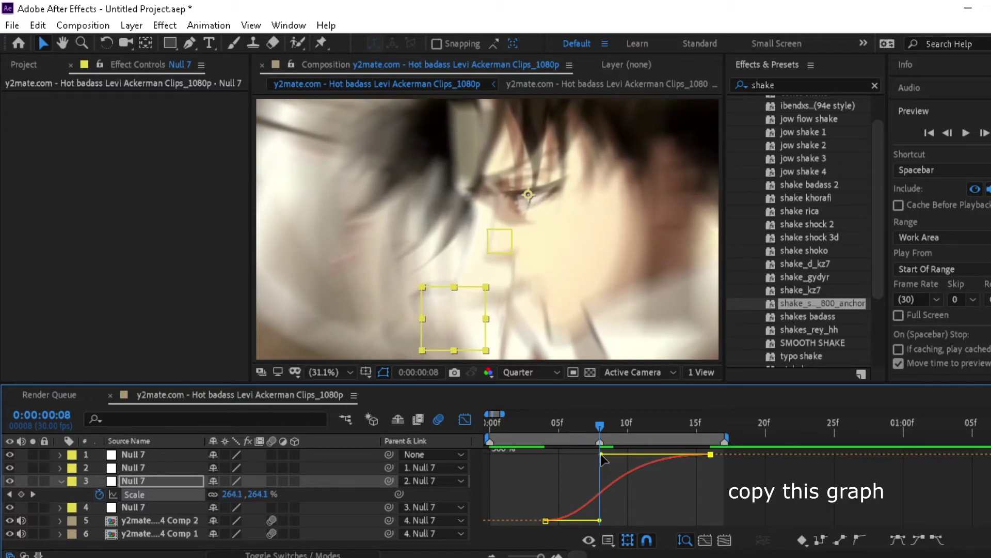
drag(599, 454, 591, 459)
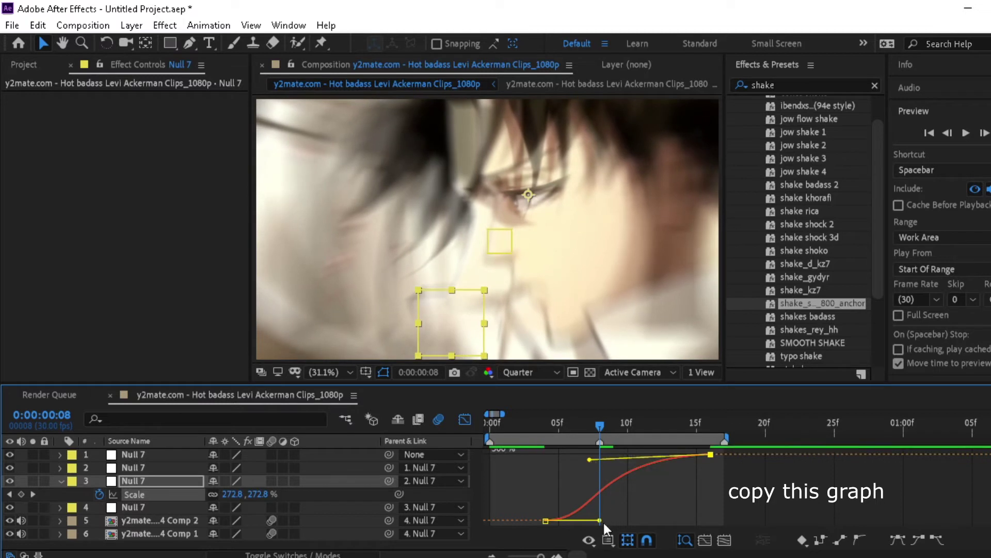
drag(602, 521, 596, 514)
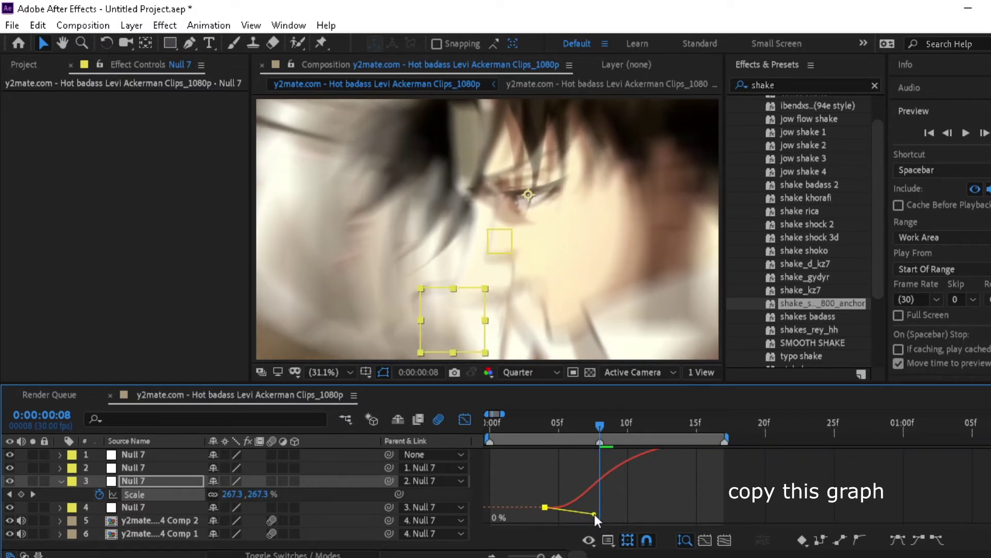
drag(596, 513, 599, 510)
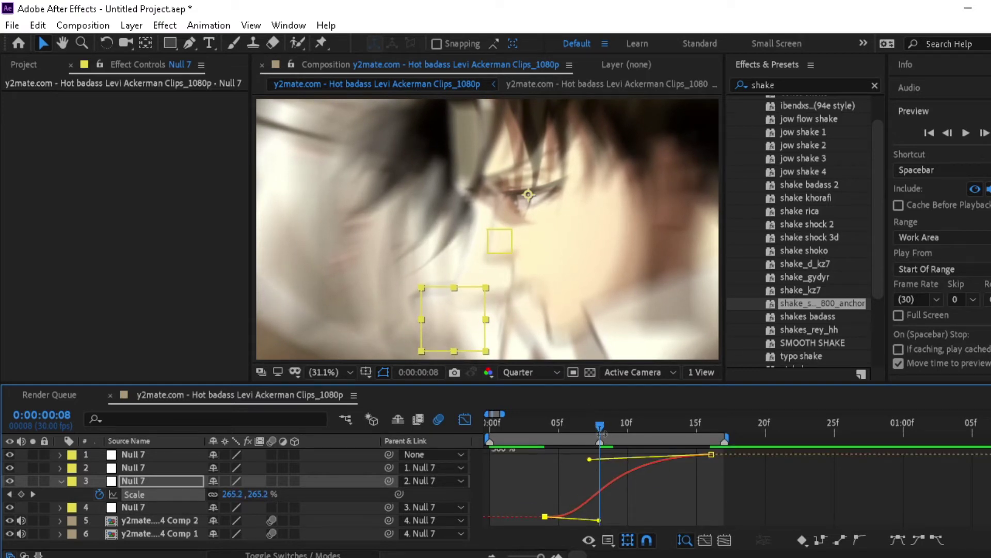
drag(599, 417, 469, 451)
key(space)
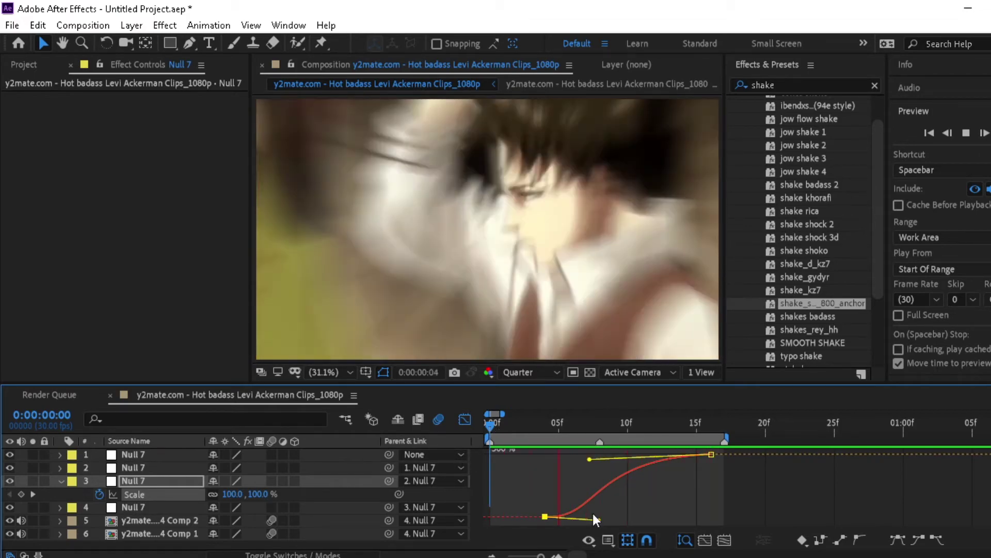
- Stop the preview, turn off the Graph Editor, and fold away layer 3's Scale property
key(space)
click(465, 418)
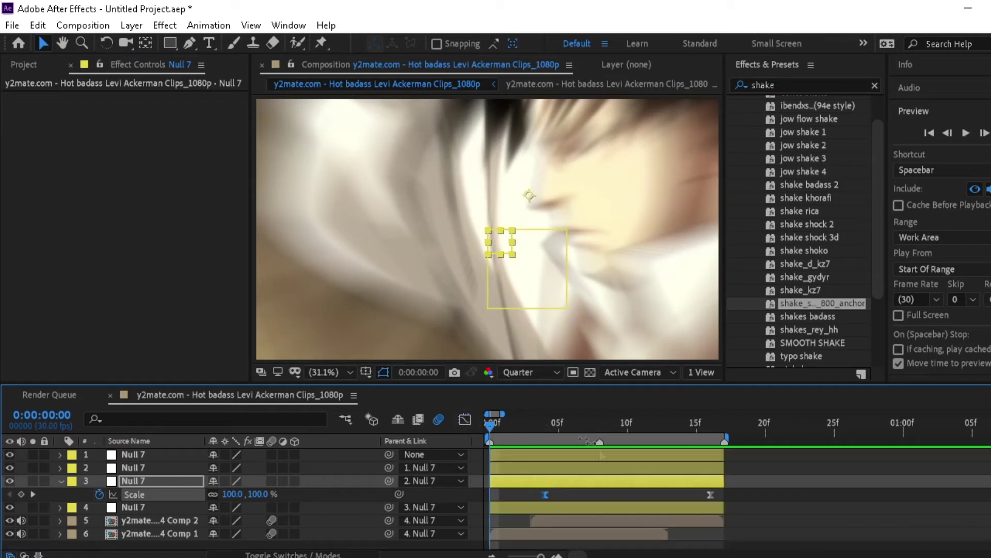
key(u)
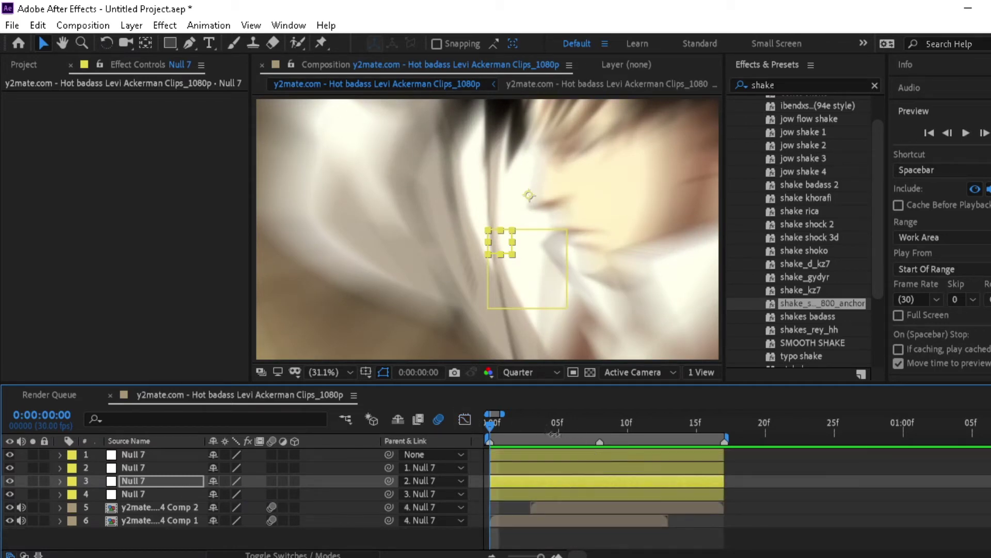
- Deselect layer 3, park the current time at frame 13, and select Null 7 on layer 2
mouse_move(495, 422)
mouse_down()
mouse_move(528, 439)
mouse_move(661, 461)
mouse_up()
click(701, 540)
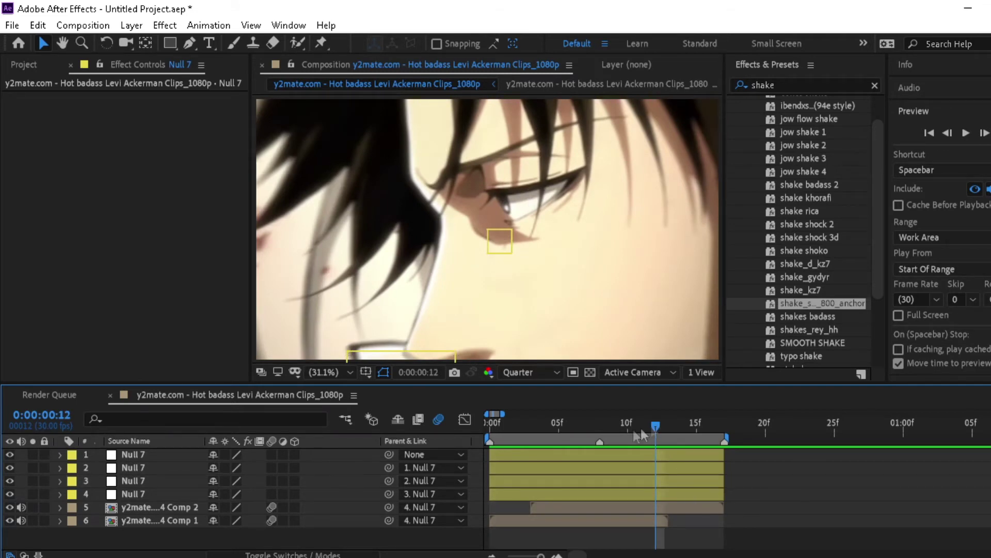
drag(658, 427, 614, 434)
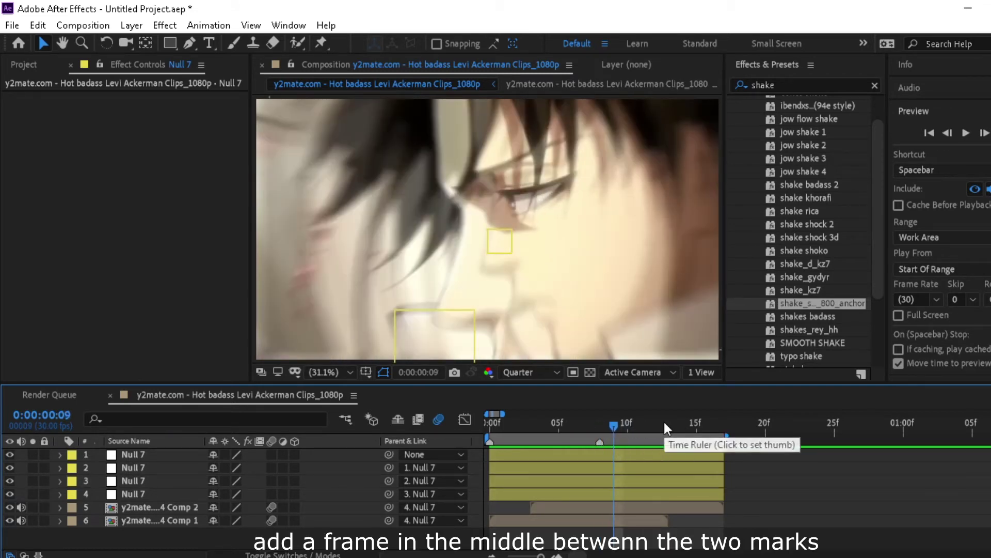
key(Page_Down)
key(Page_Down)
key(Page_Down)
key(Page_Down)
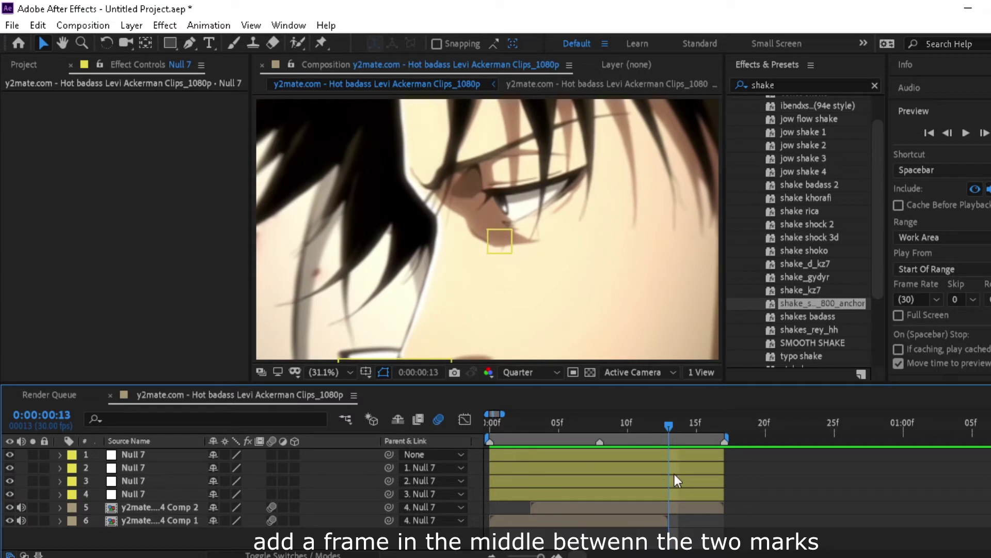
click(674, 469)
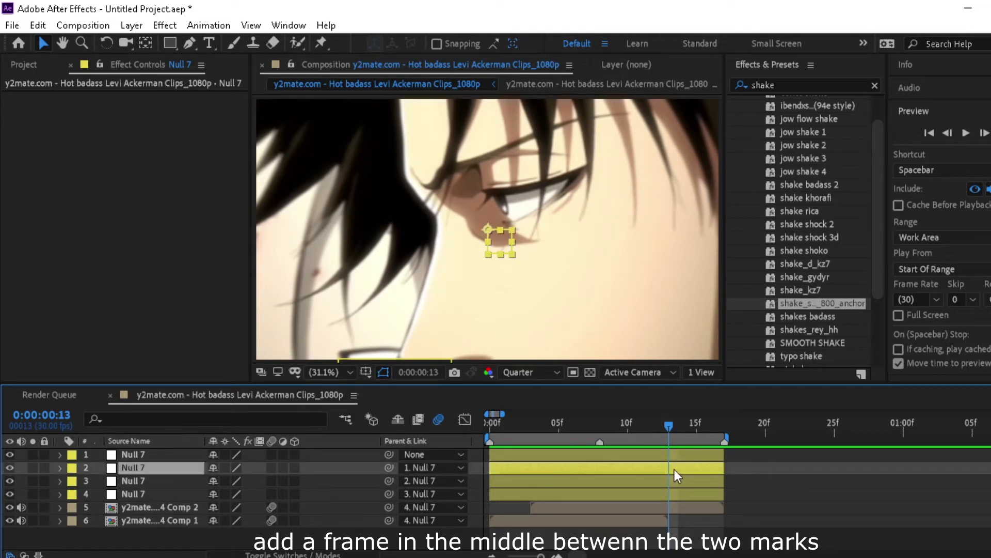
- Keyframe layer 2's Scale at 100% on frame 13 and -80% on frame 16
key(s)
click(99, 480)
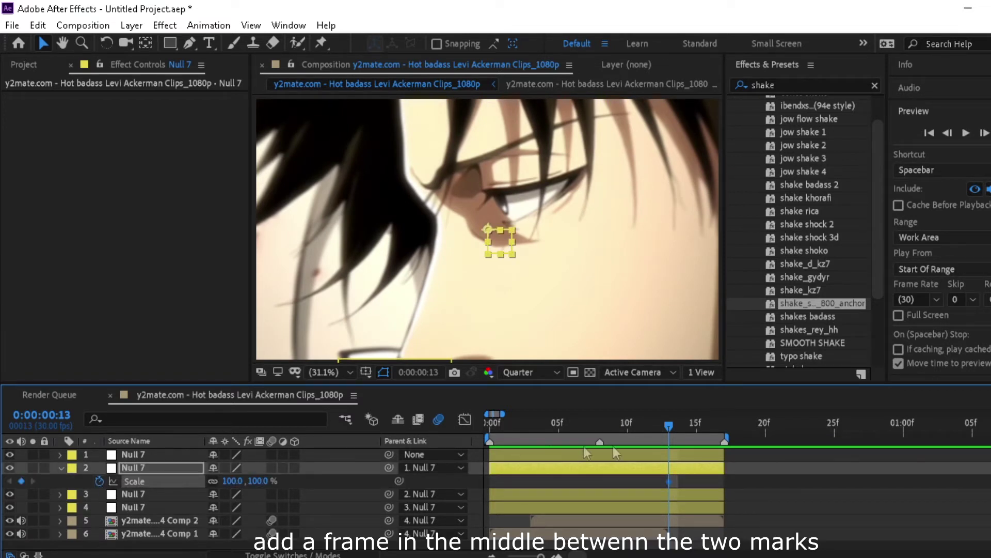
drag(669, 426, 711, 428)
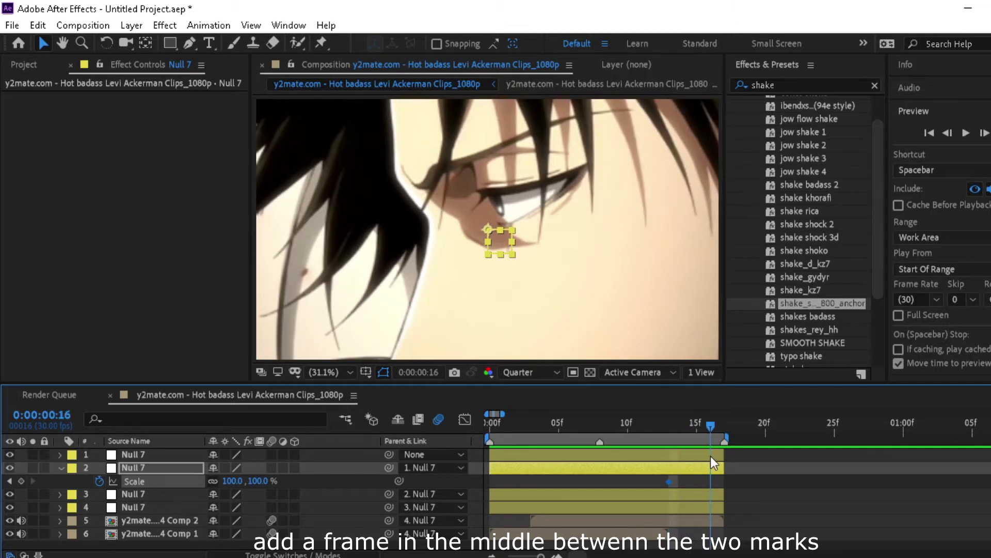
click(263, 481)
text(-80)
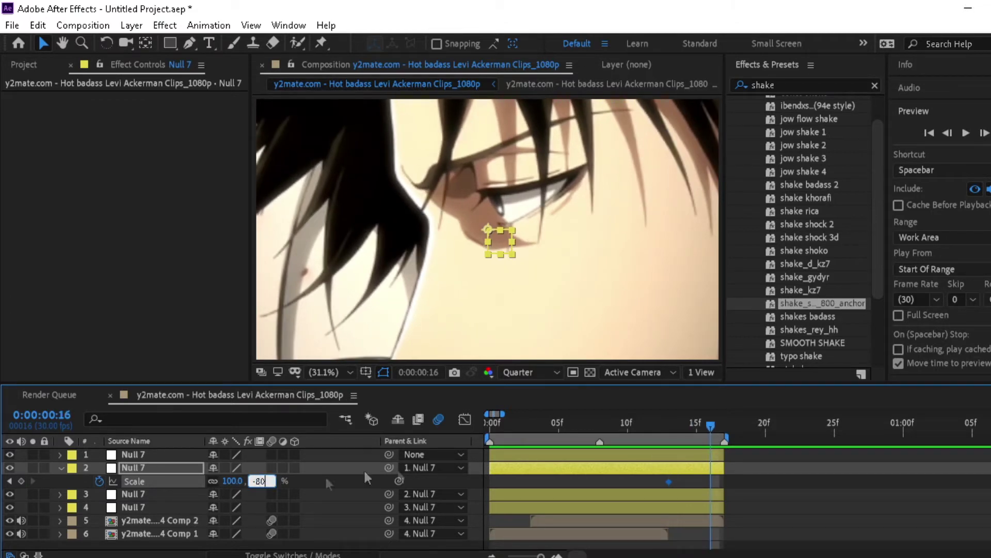
key(Return)
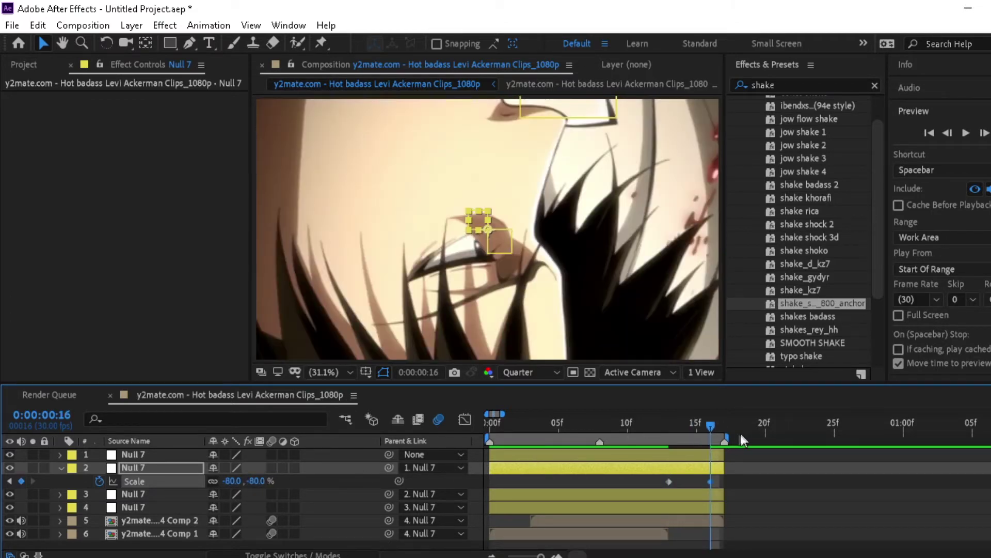
- Extend the work area, move the last Scale keyframe to frame 17, Easy Ease both, and lengthen the first handle
drag(730, 435, 754, 437)
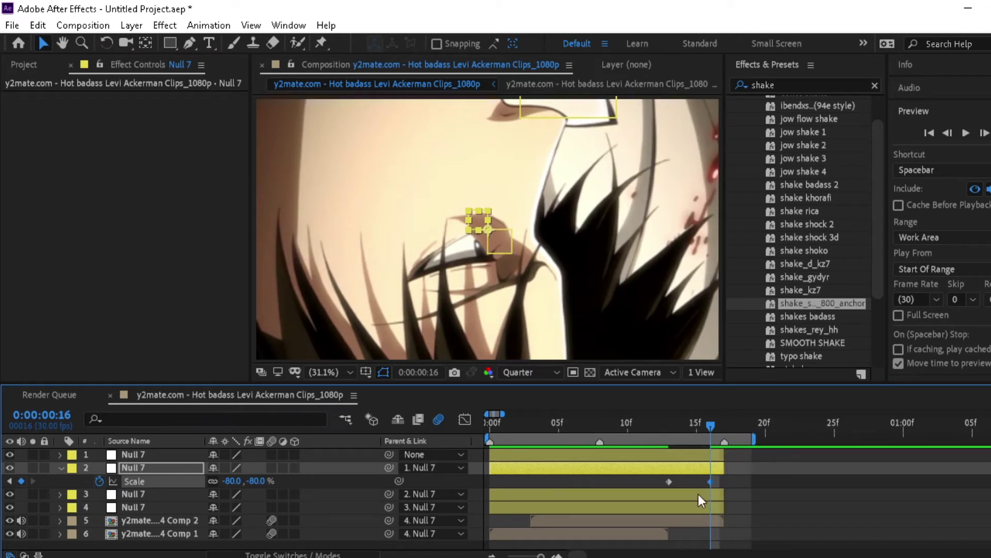
mouse_move(711, 482)
mouse_down()
mouse_move(724, 482)
mouse_move(658, 487)
mouse_up()
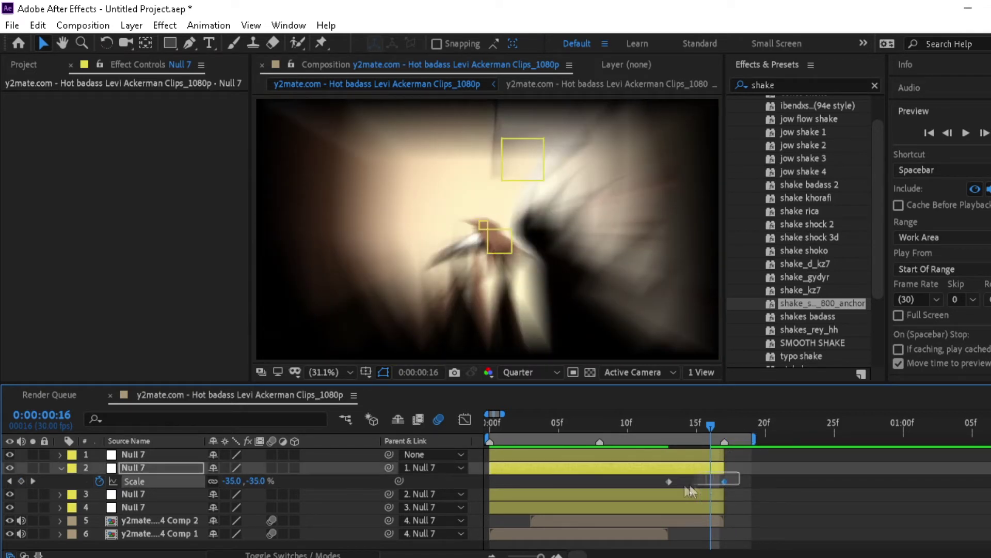
key(F9)
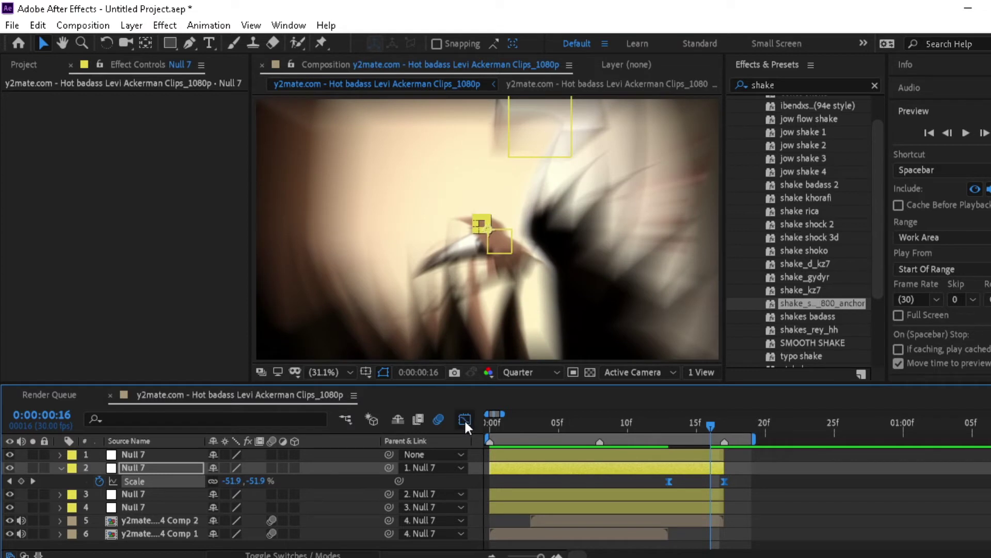
click(465, 419)
mouse_move(764, 524)
mouse_down()
mouse_move(669, 452)
mouse_move(716, 454)
mouse_up()
key(equal)
drag(700, 520, 730, 464)
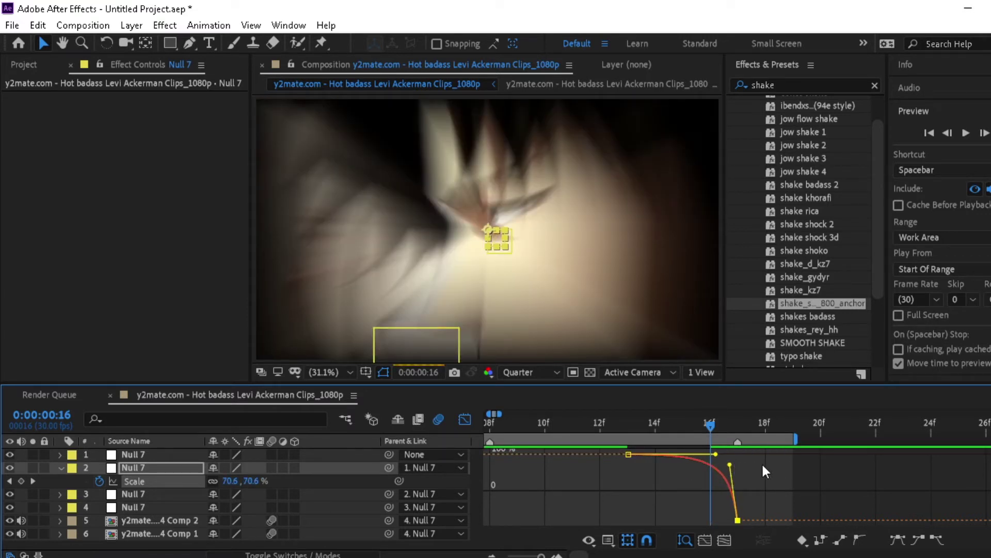
- Reshape the Scale speed curve's bezier handles so it holds, then drops sharply
mouse_move(730, 465)
mouse_down()
mouse_move(730, 516)
mouse_move(745, 461)
mouse_up()
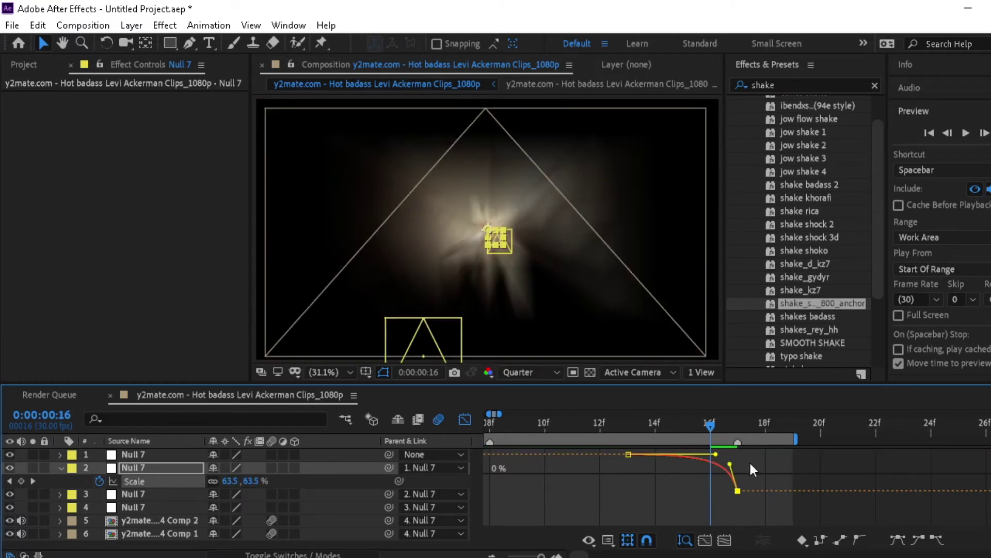
scroll(720, 472, up, 2)
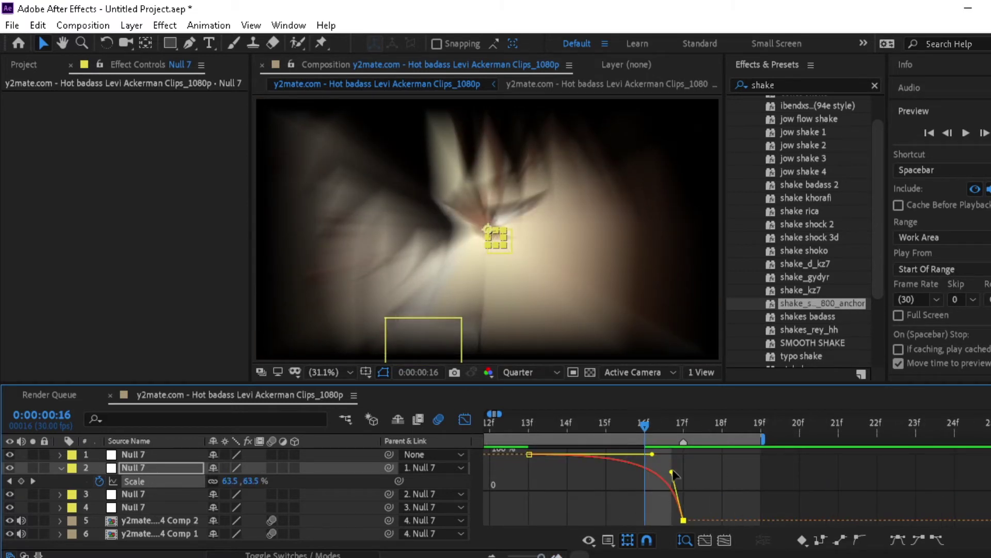
mouse_move(671, 473)
mouse_down()
mouse_move(664, 454)
mouse_move(672, 463)
mouse_up()
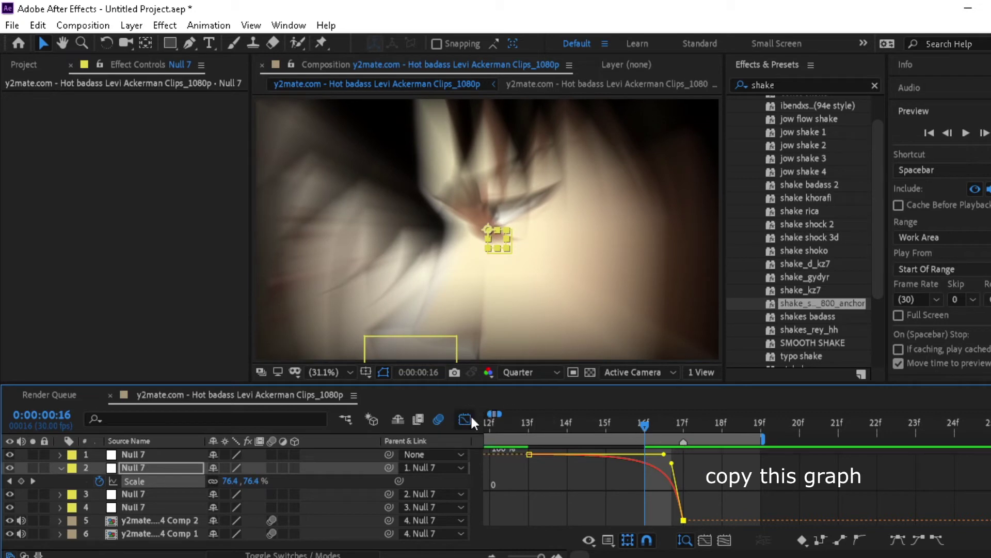
- Return to layer bars, preview the zoom transition, and collapse layer 2's Scale property
click(465, 418)
key(semicolon)
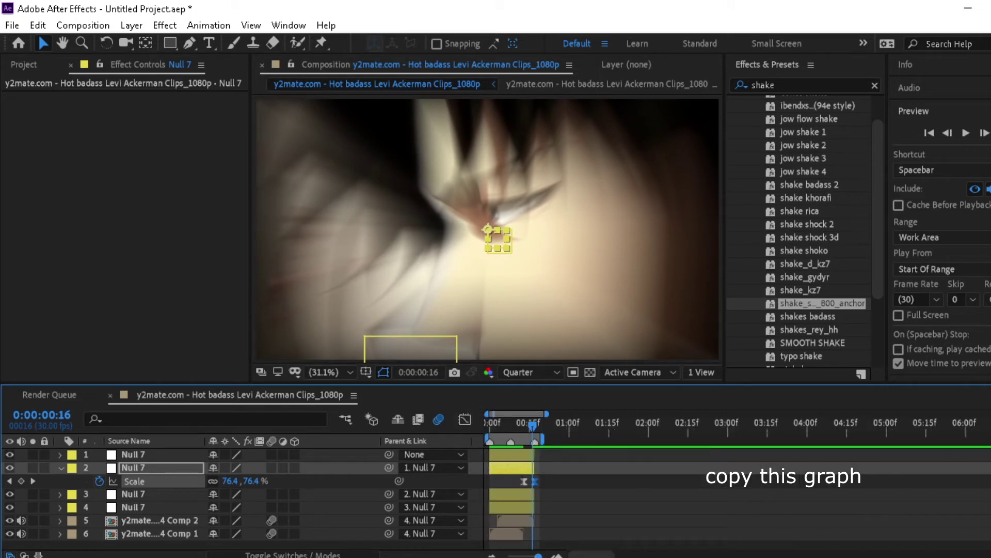
key(space)
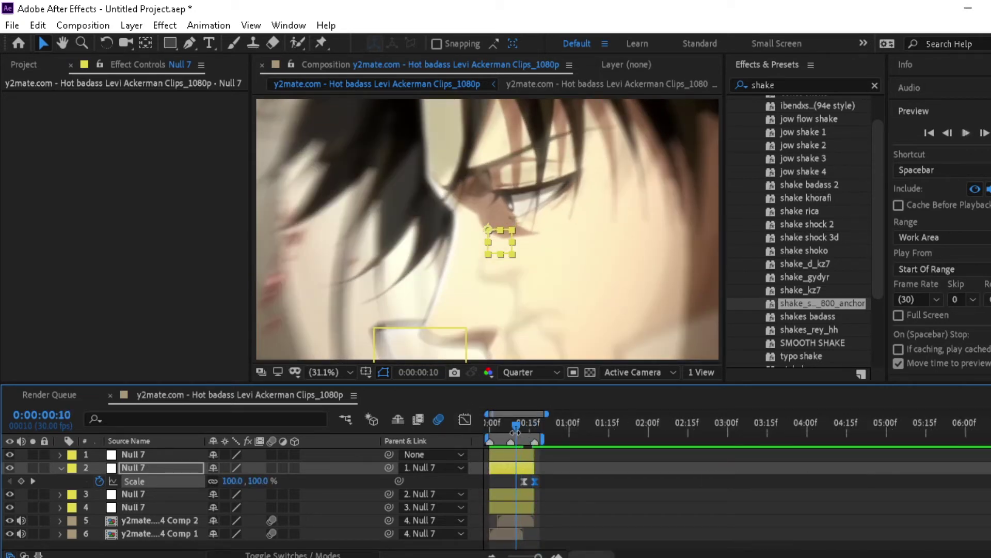
key(space)
key(u)
key(equal)
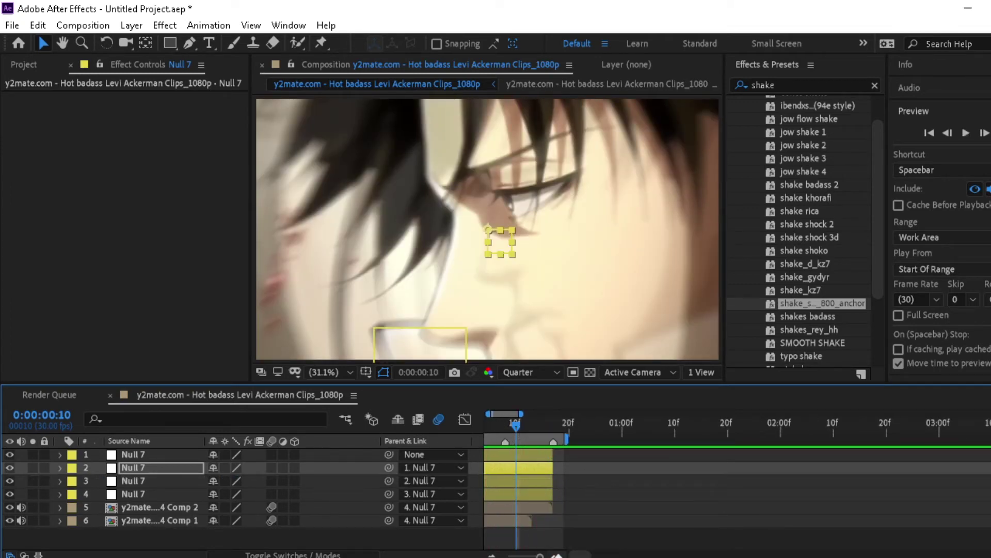
- Apply the Motion Tile effect to the Comp 2 clip layer
scroll(558, 435, left, 1)
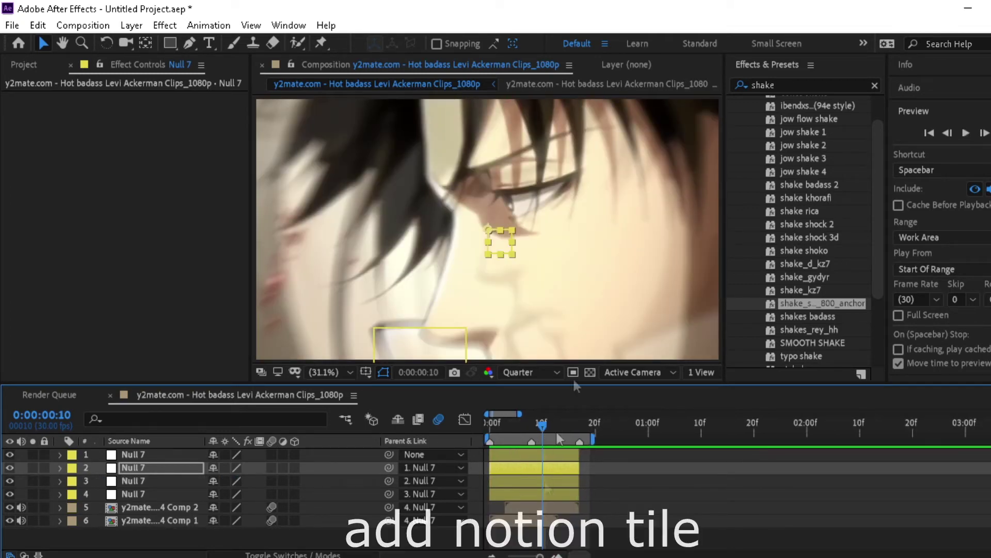
click(874, 85)
text(mo)
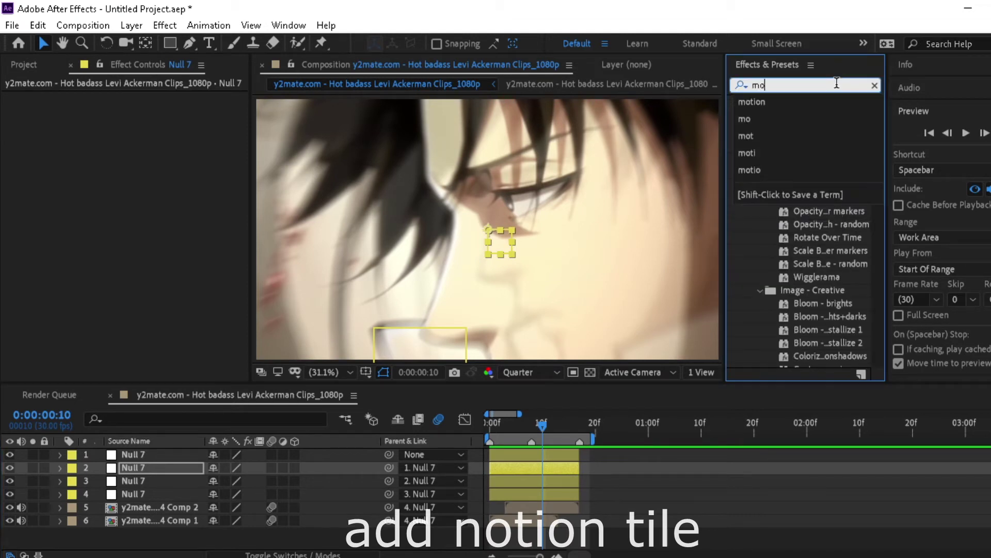
click(767, 100)
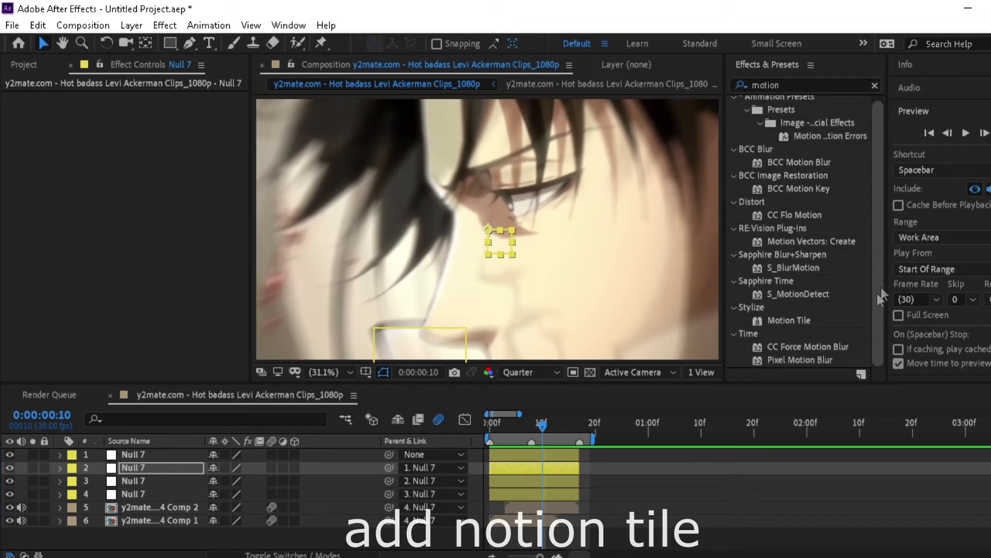
drag(789, 320, 558, 513)
- Turn on Mirror Edges and set Motion Tile's Output Width and Height to 500
click(141, 176)
click(150, 163)
text(00)
key(shift+Tab)
text(5)
click(511, 519)
- Copy Motion Tile from the Comp 2 layer onto the Comp 1 layer and preview the transition
click(535, 507)
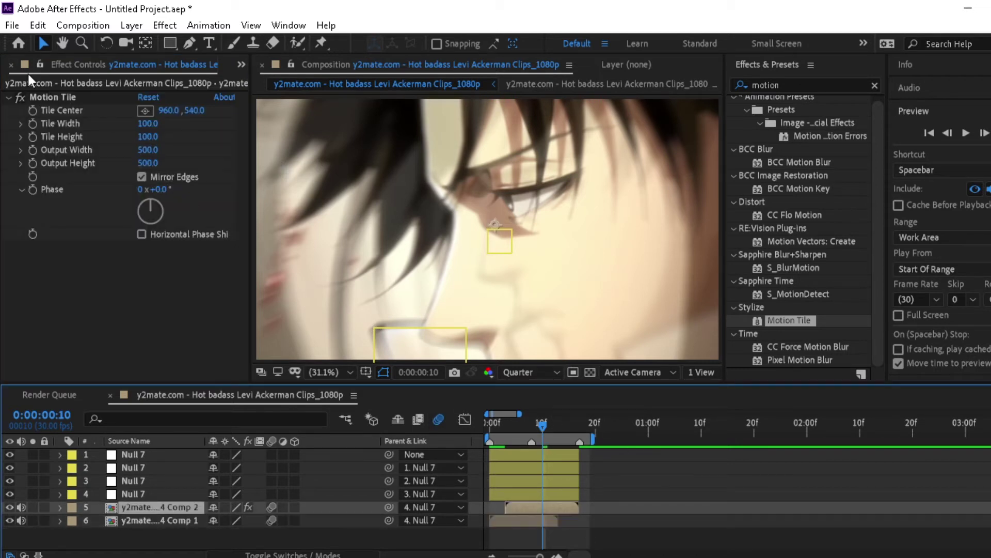
click(52, 98)
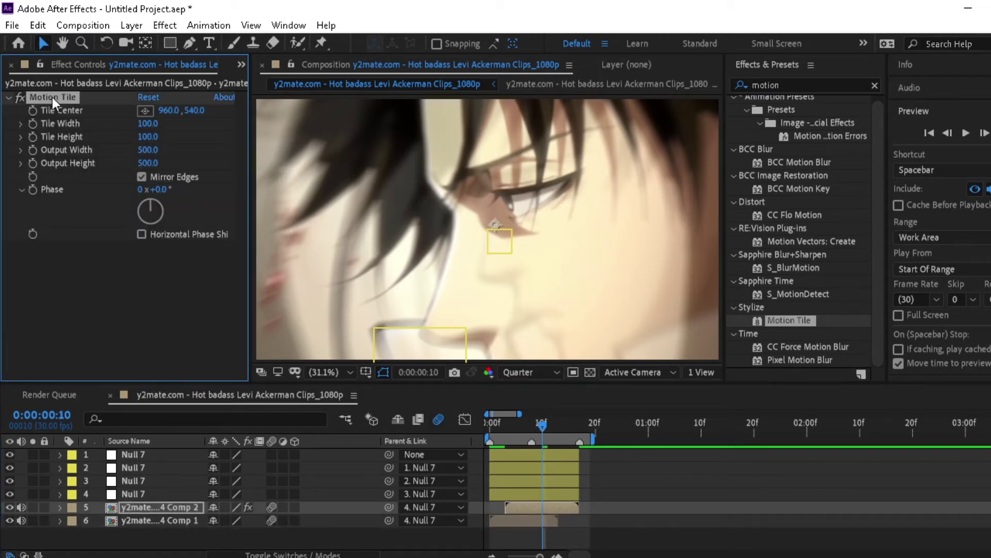
click(535, 521)
key(ctrl+v)
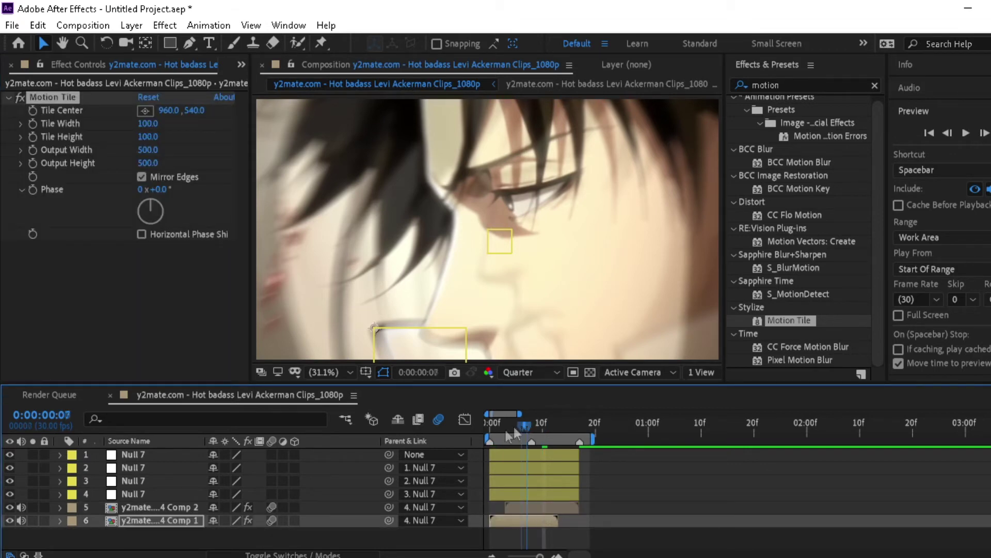
key(space)
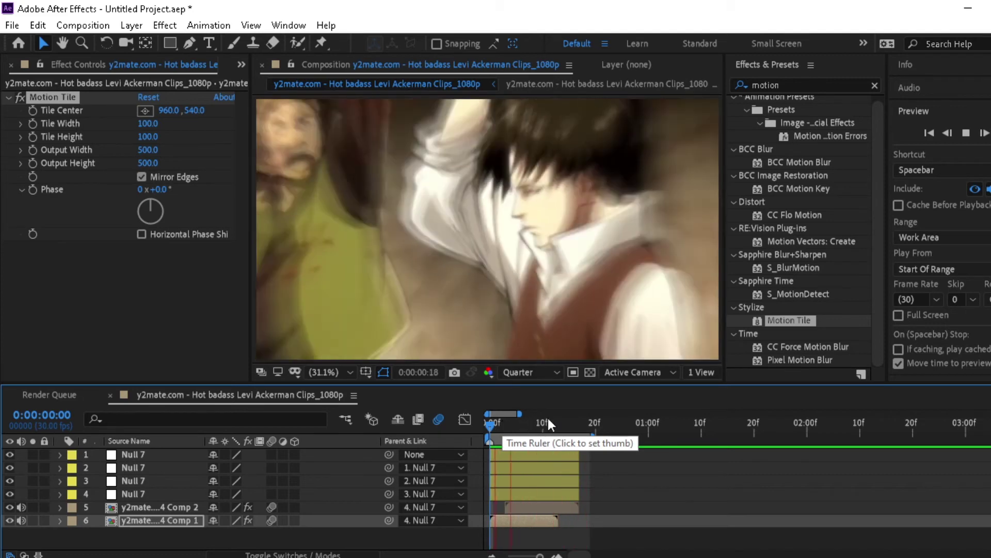
click(527, 421)
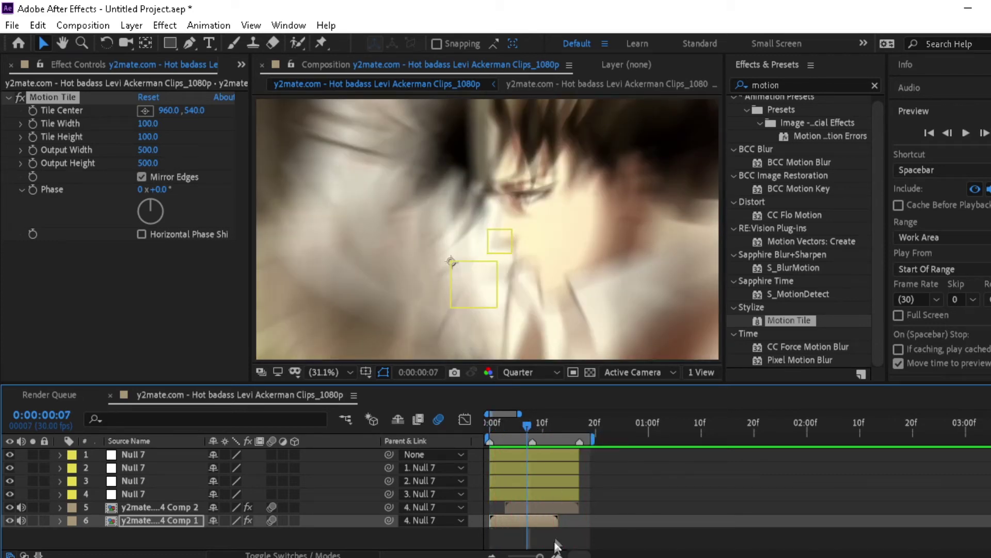
click(541, 456)
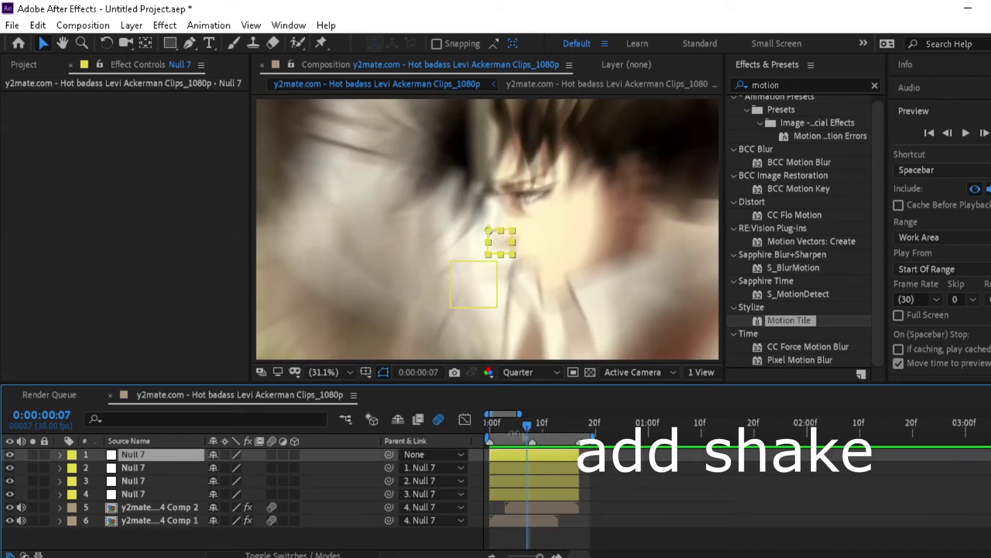
- Apply an anchor shake preset from a 'shake' search to the top Null 7 at frame 0
drag(527, 424, 490, 424)
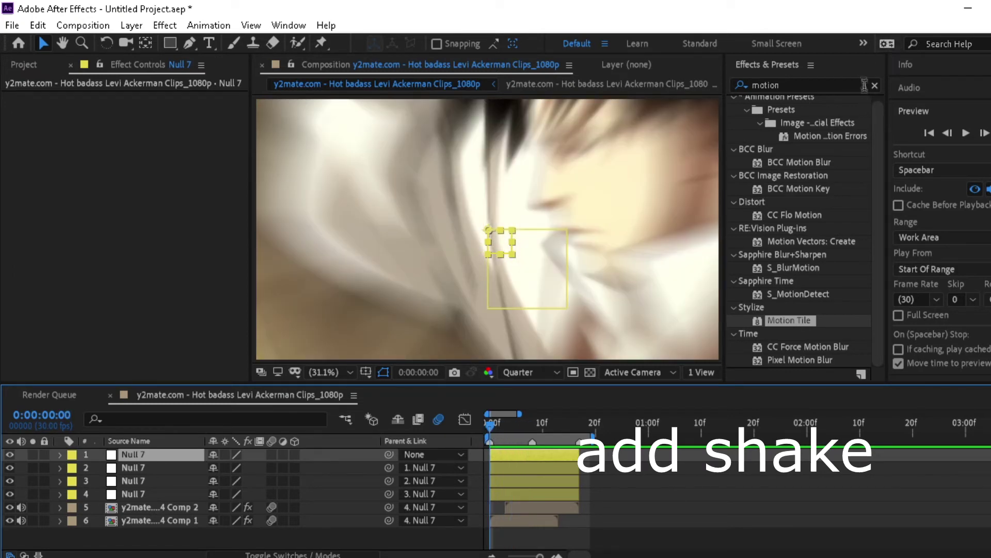
click(874, 86)
click(850, 84)
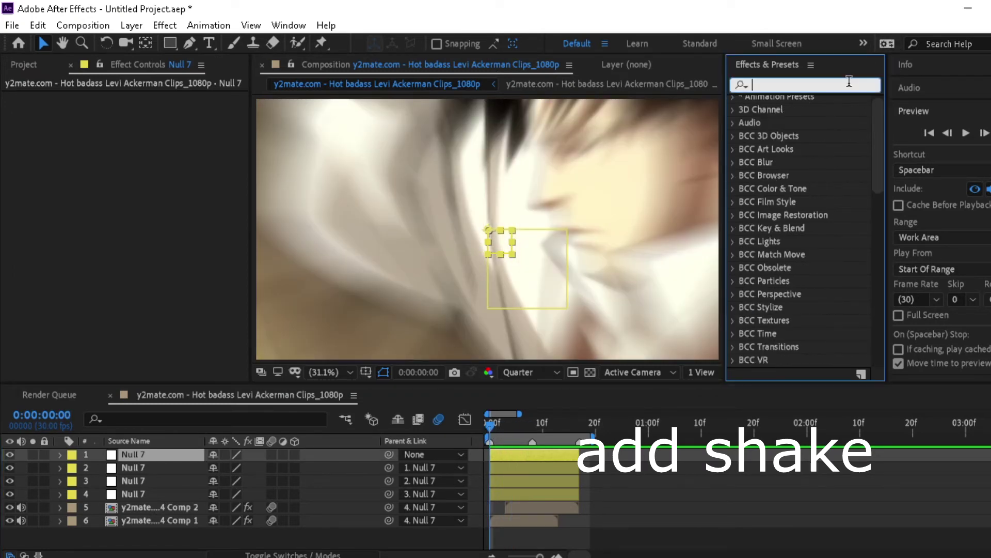
text(shak)
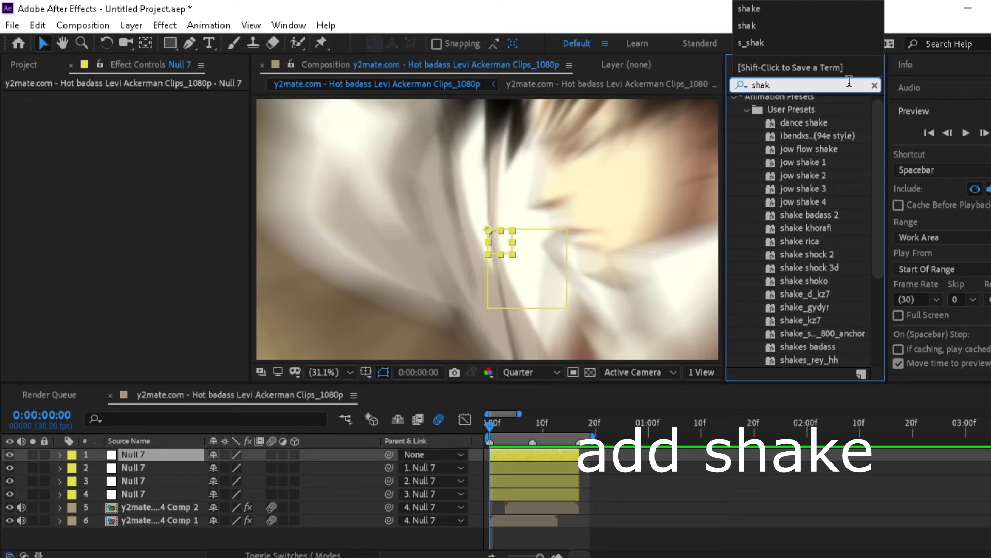
text(e)
scroll(841, 300, down, 3)
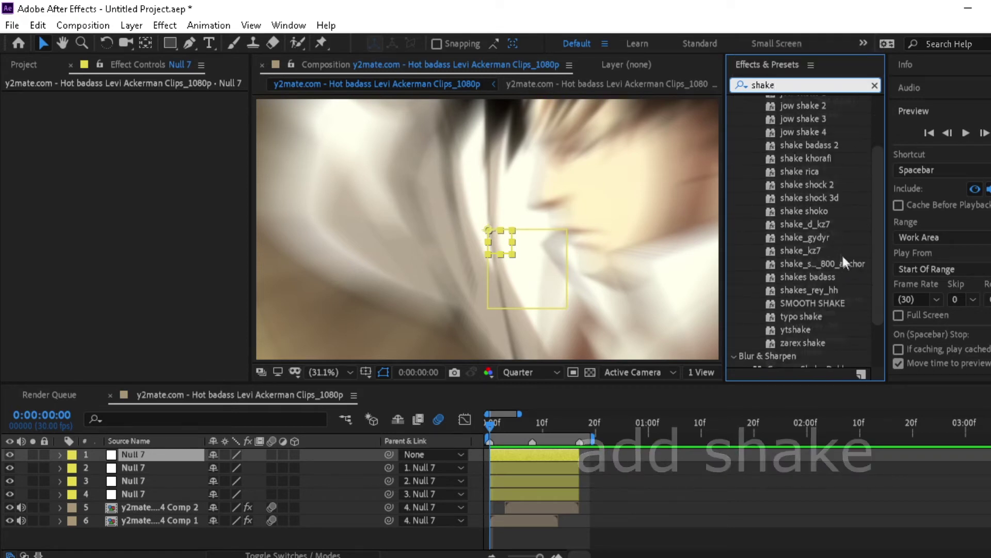
scroll(857, 285, down, 2)
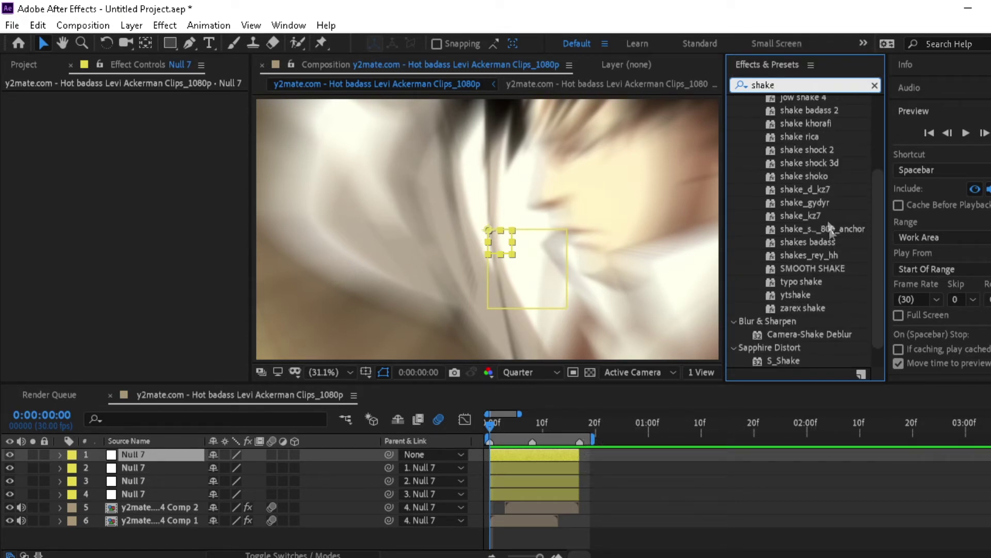
drag(829, 229, 550, 451)
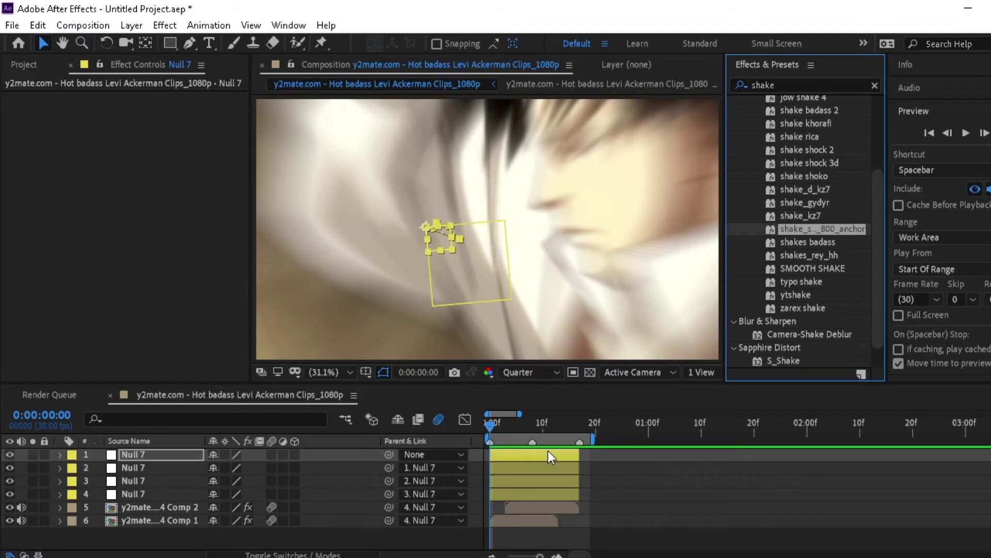
- Check the shake keyframes on the top null and preview the transition with the shake
key(equal)
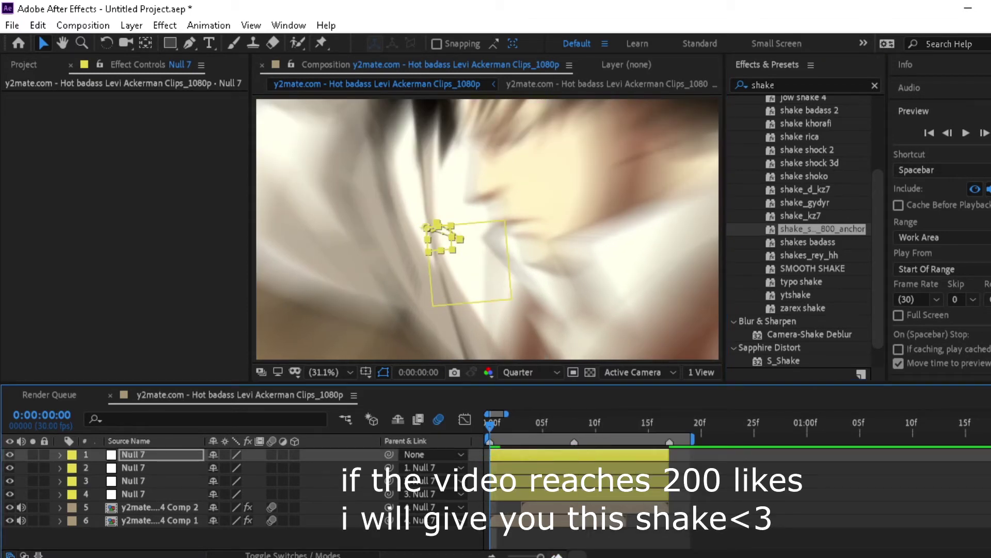
key(u)
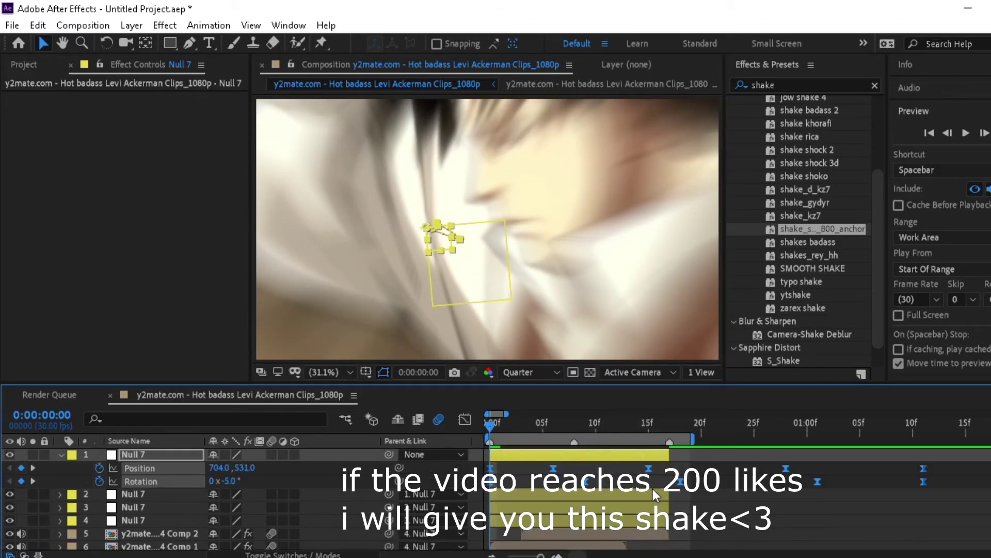
key(u)
key(space)
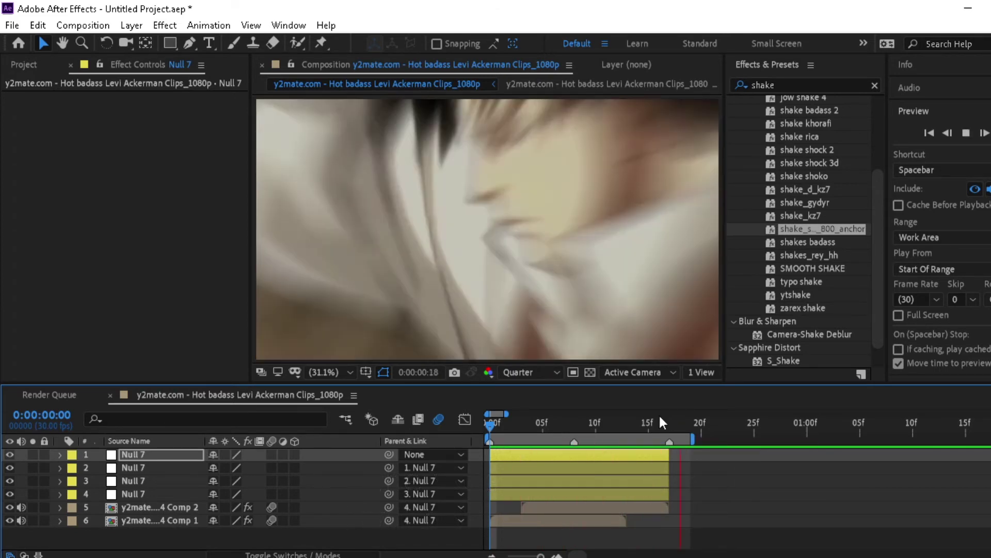
key(space)
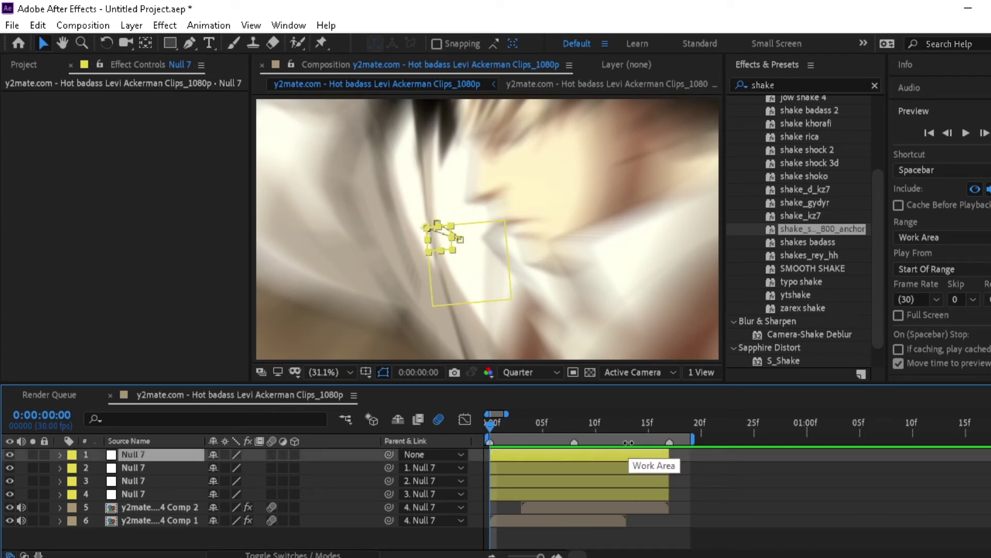
- Add a single new Adjustment Layer 3 at the top and select it at frame 8
key(ctrl+alt+y)
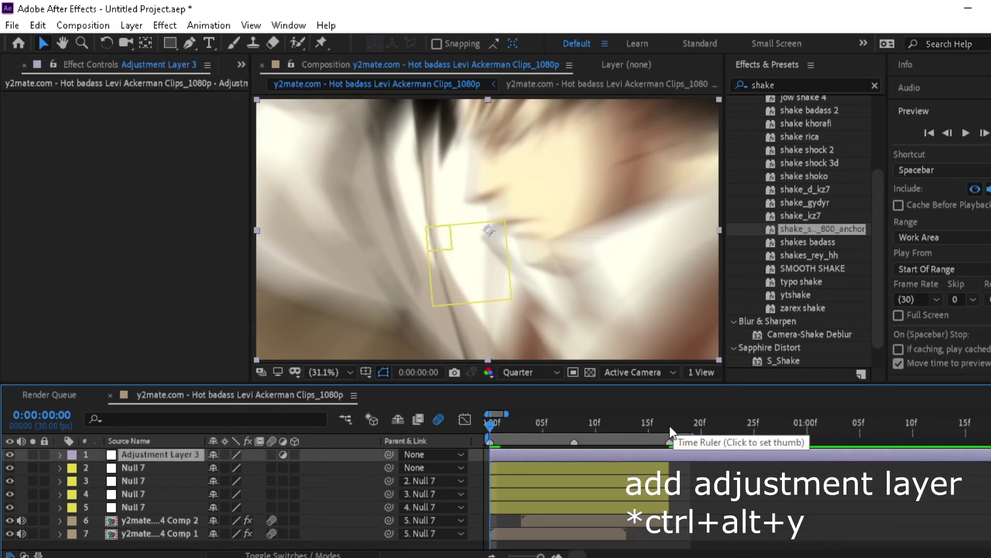
click(670, 424)
key(ctrl+alt+y)
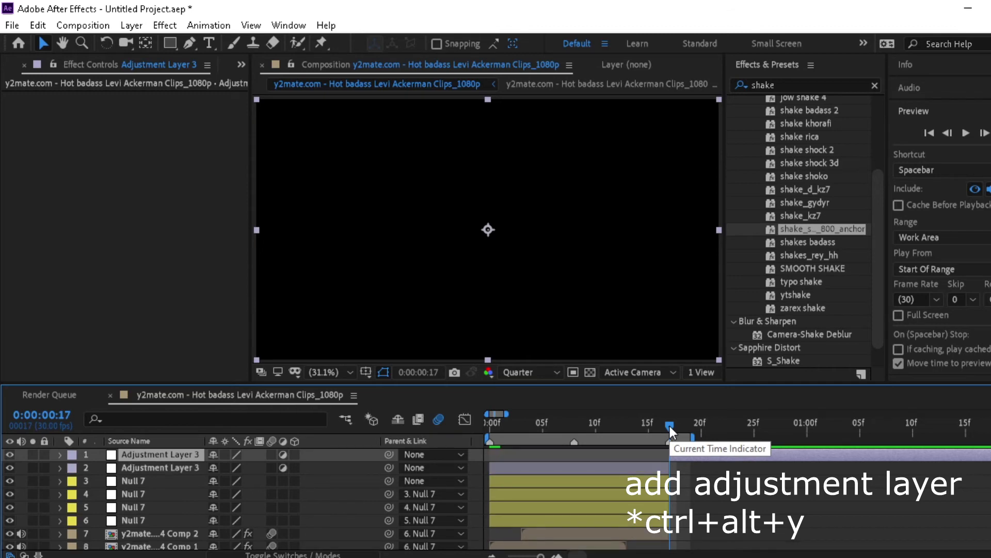
key(ctrl+z)
click(574, 431)
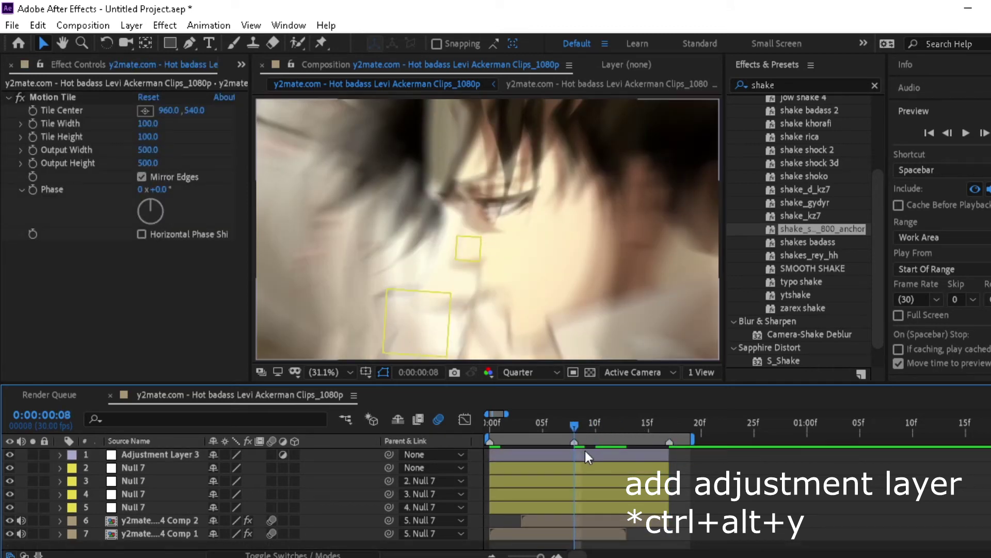
click(588, 451)
click(874, 85)
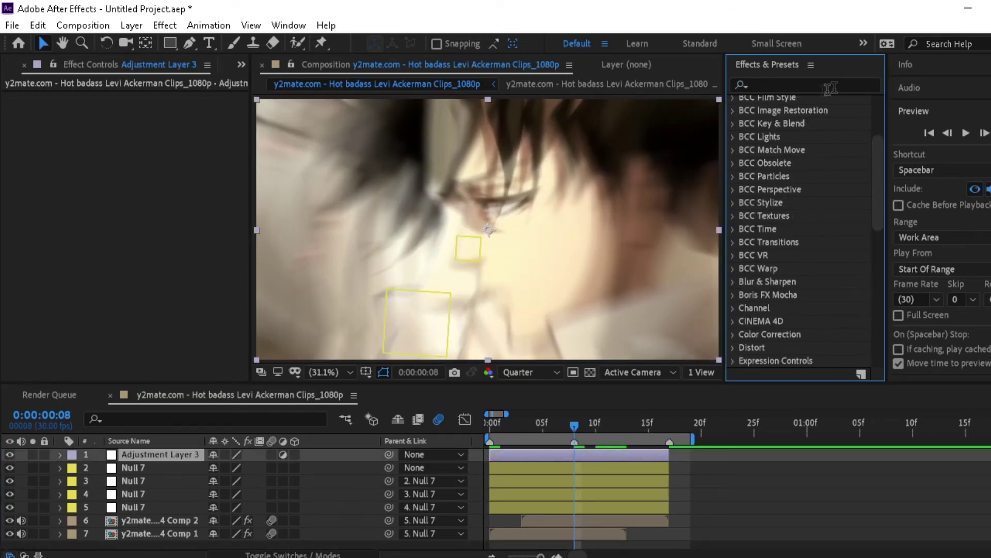
- Apply BCC Lens Blur OBS to Adjustment Layer 3 and keyframe Iris Scale at 15.0 on frame 8
click(818, 86)
text(bcc)
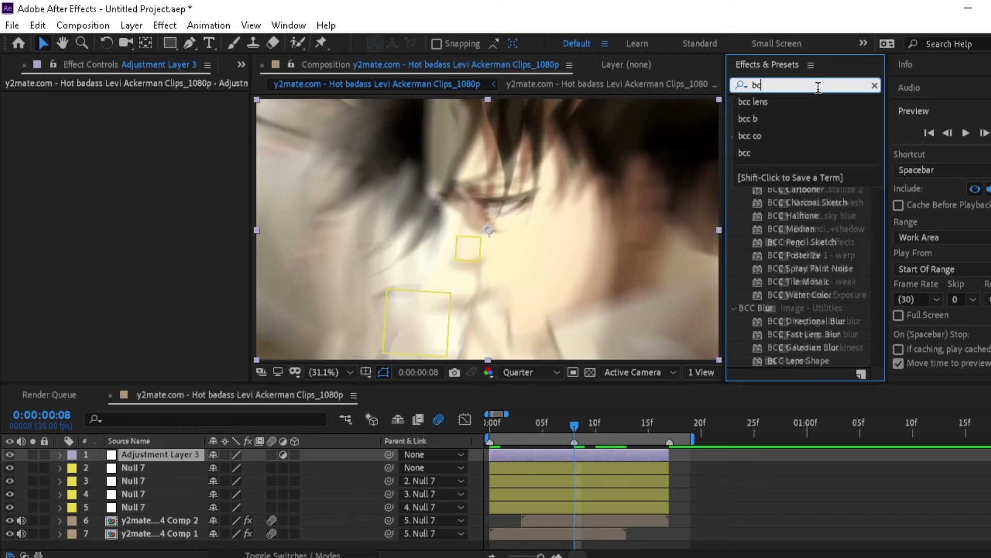
click(775, 102)
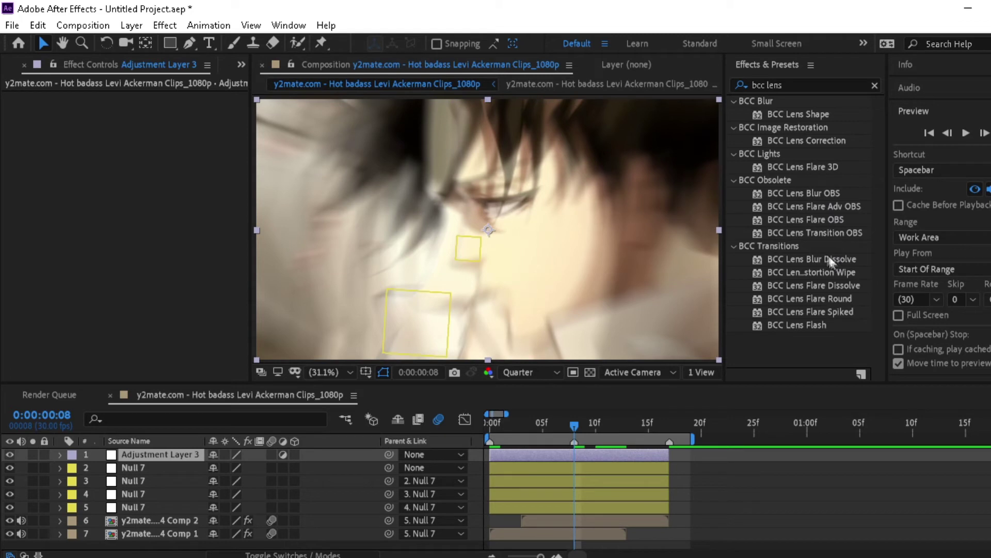
double_click(820, 193)
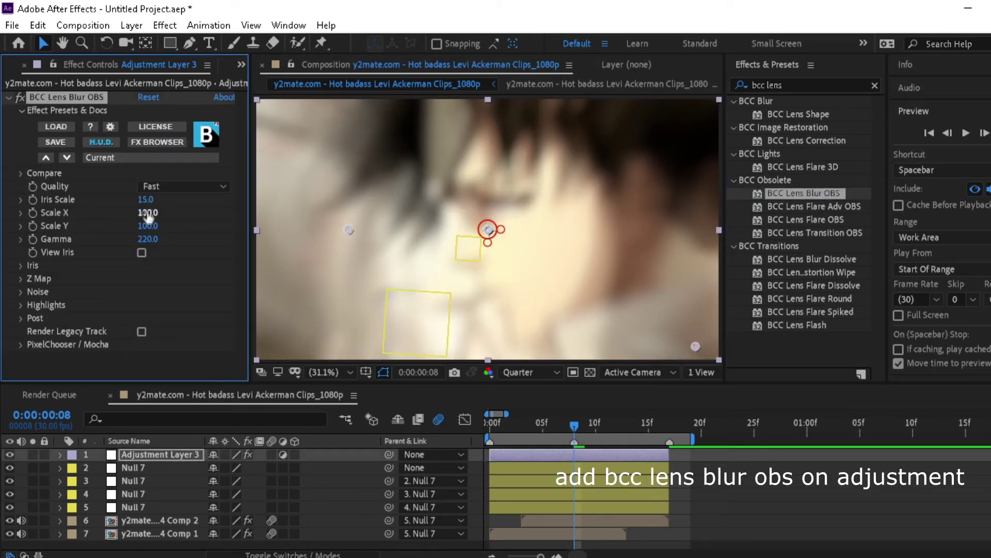
click(33, 199)
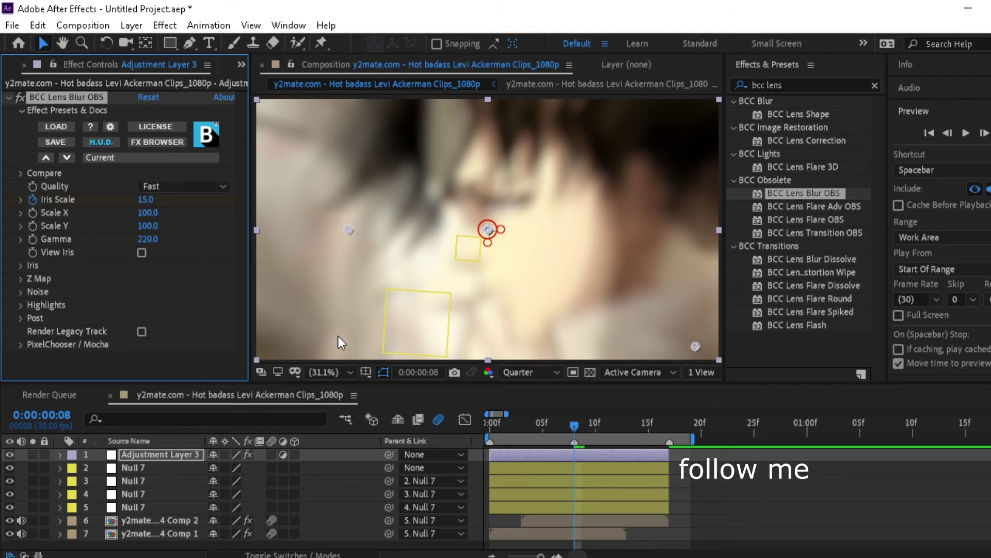
- Add Iris Scale keyframes of 0.0 at frame 0 and frame 17
key(u)
key(Page_Up)
drag(524, 436, 476, 438)
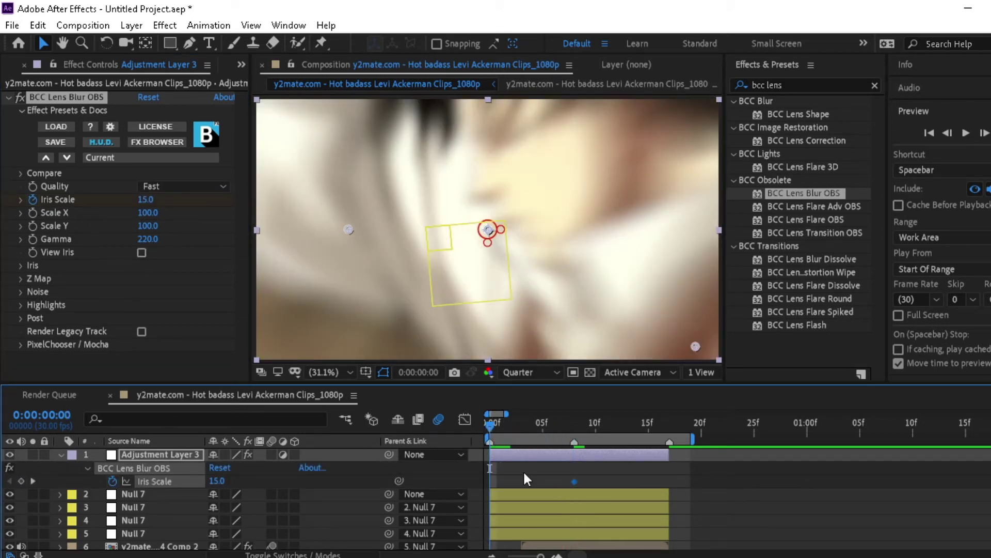
click(522, 469)
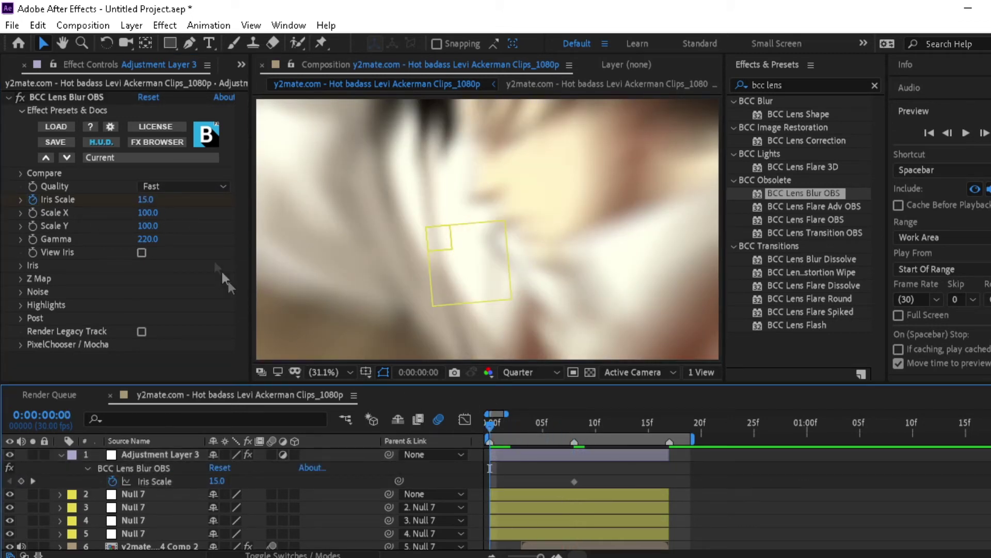
click(145, 199)
text(0)
key(Return)
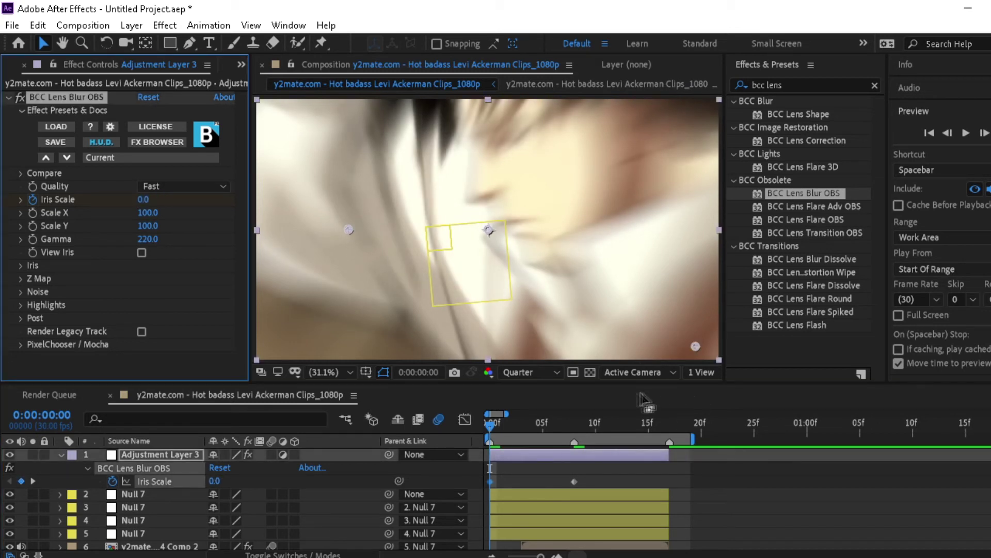
drag(621, 435, 665, 462)
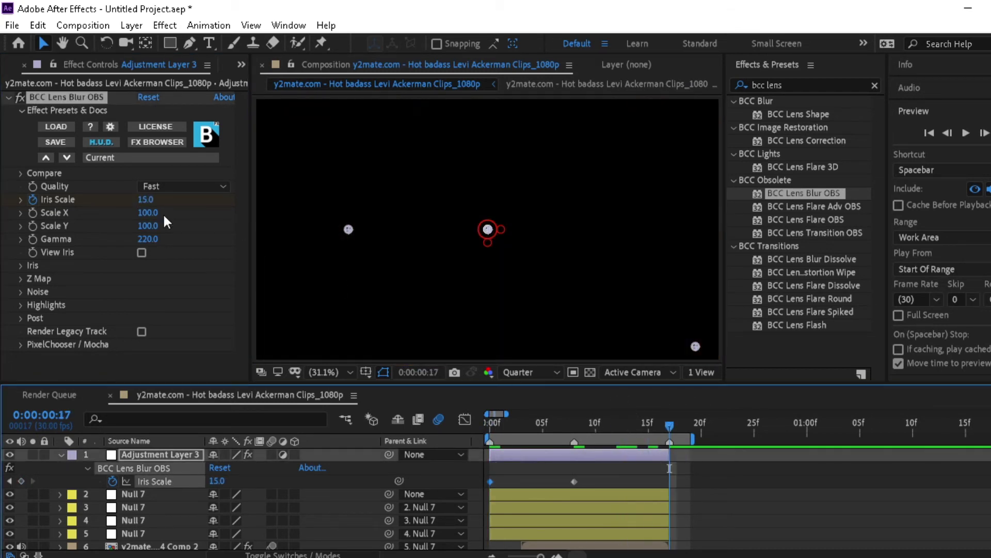
click(147, 200)
text(0)
key(Return)
- Easy Ease all three Iris Scale keyframes and preview the blur animation
drag(676, 470, 479, 486)
key(F9)
key(space)
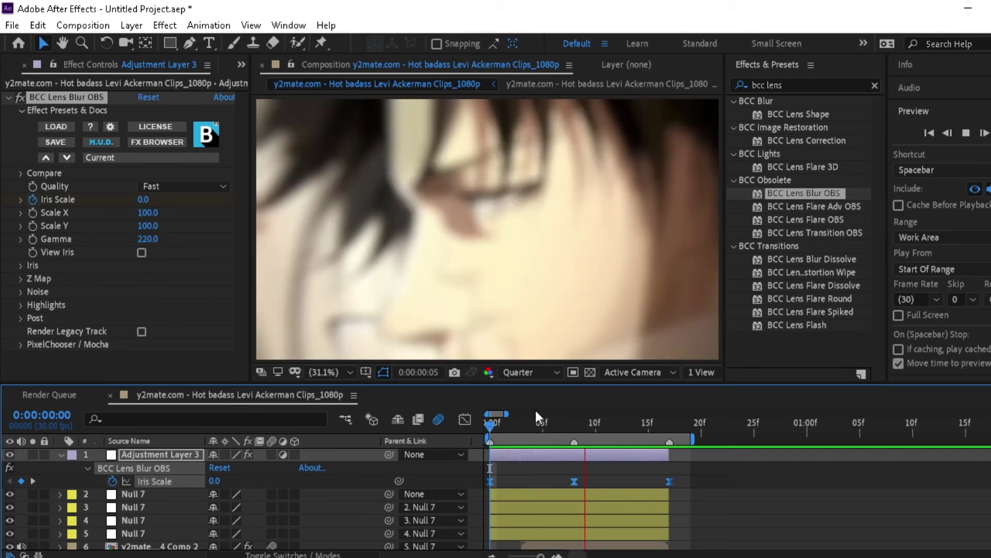
key(space)
key(u)
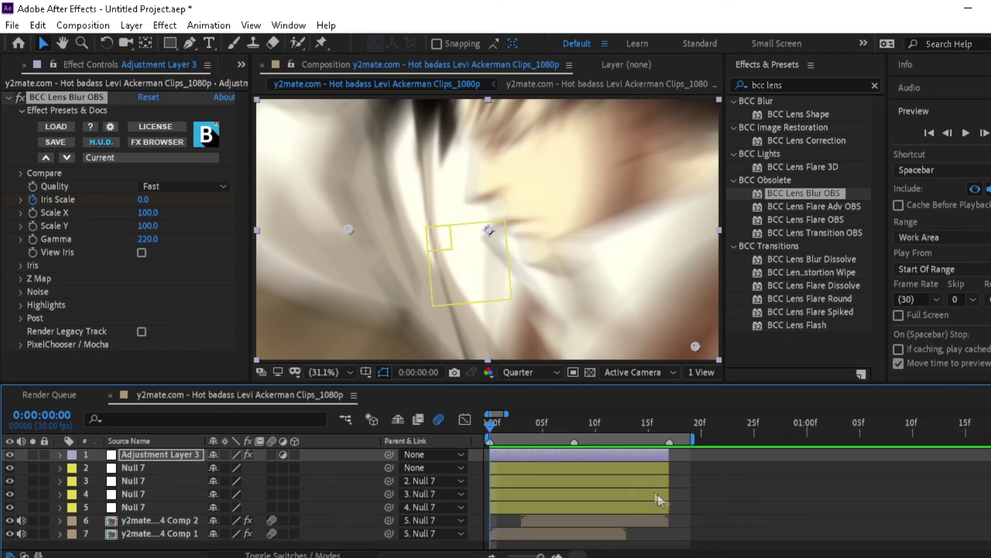
click(686, 487)
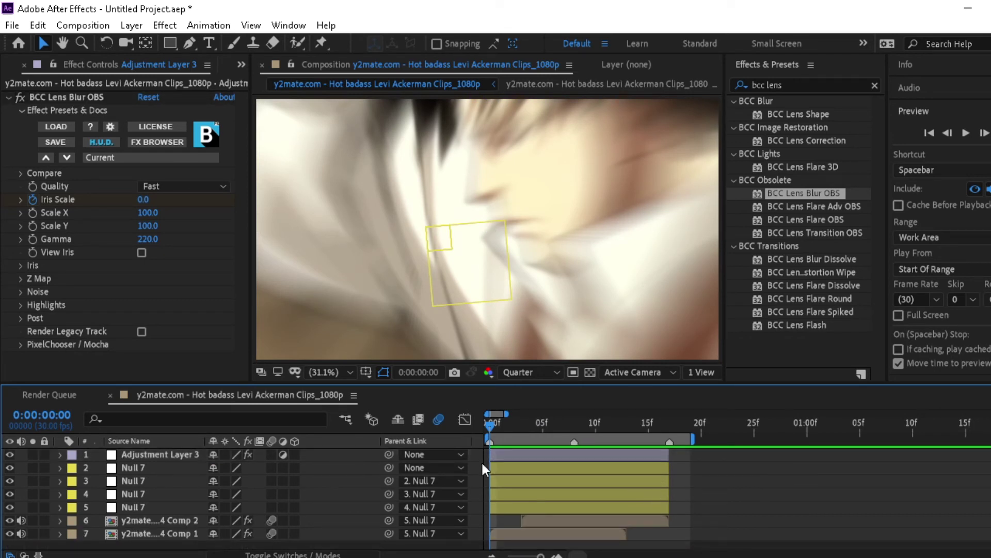
- Create a full-size black solid, Black Solid 3, below Adjustment Layer 3
click(504, 471)
right_click(484, 464)
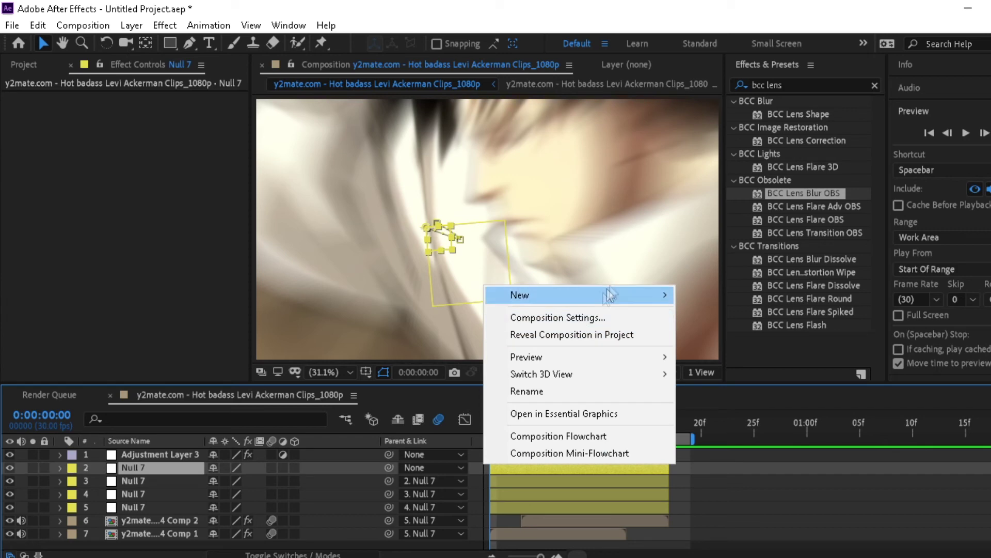
mouse_move(645, 291)
click(744, 340)
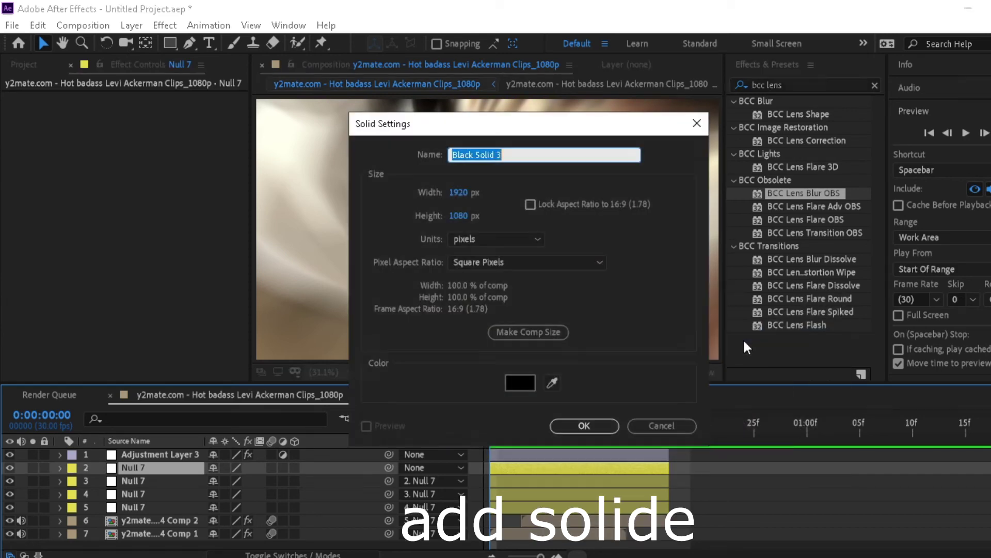
click(583, 422)
- Trim Black Solid 3 to end at frame 17 and shift it slightly later
click(670, 427)
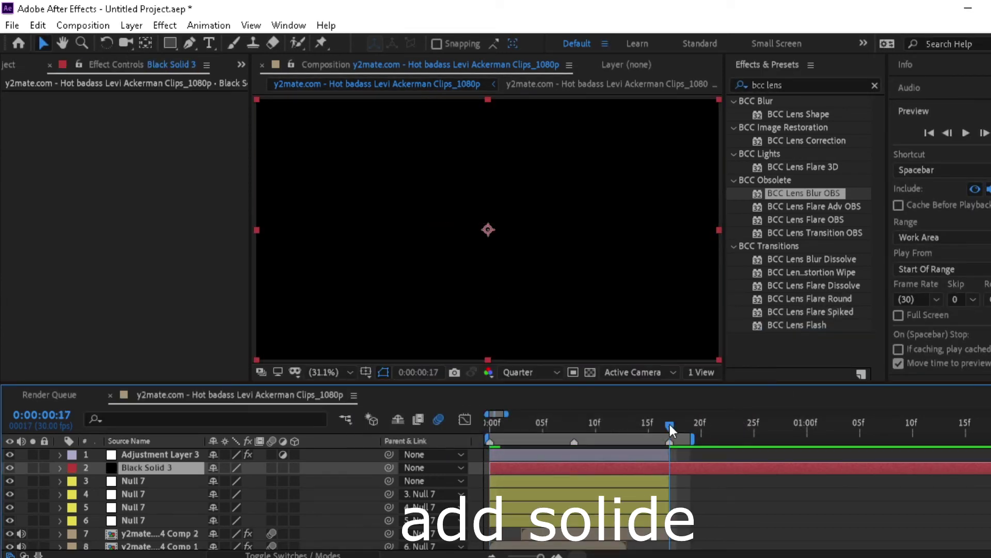
key(ctrl+shift+d)
key(Delete)
drag(645, 429, 574, 429)
drag(590, 471, 594, 467)
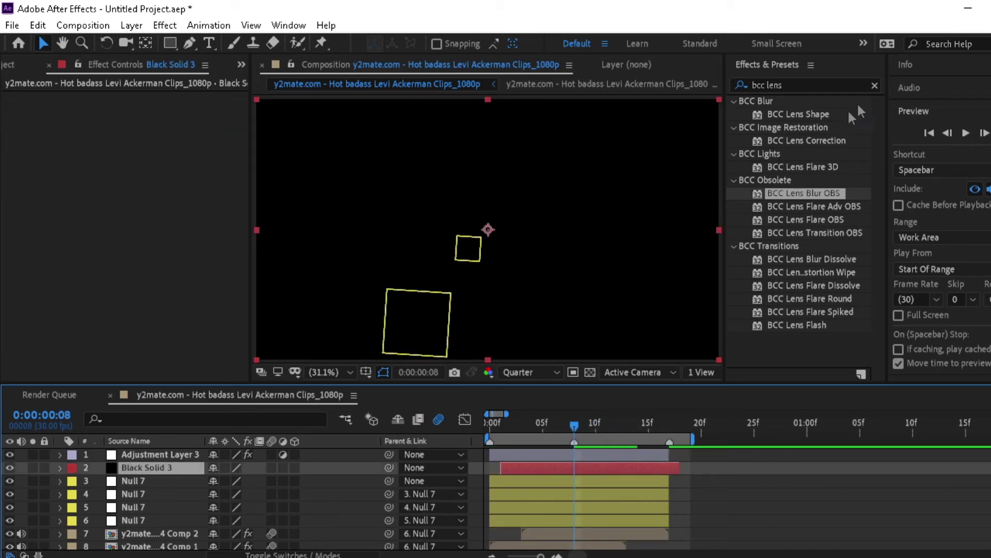
click(874, 85)
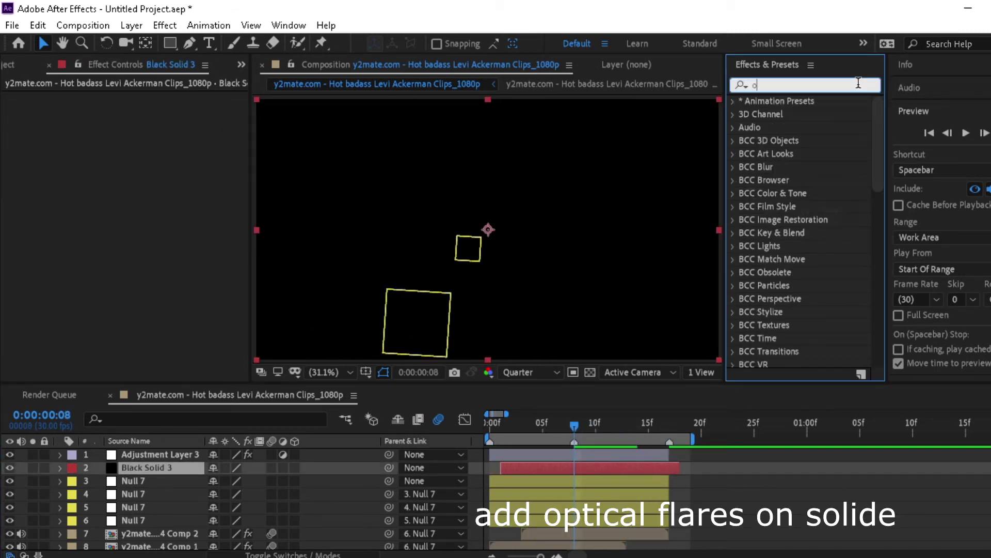
- Apply Optical Flares from an 'optical f' search to Black Solid 3 and open its Options window
text(ptical f)
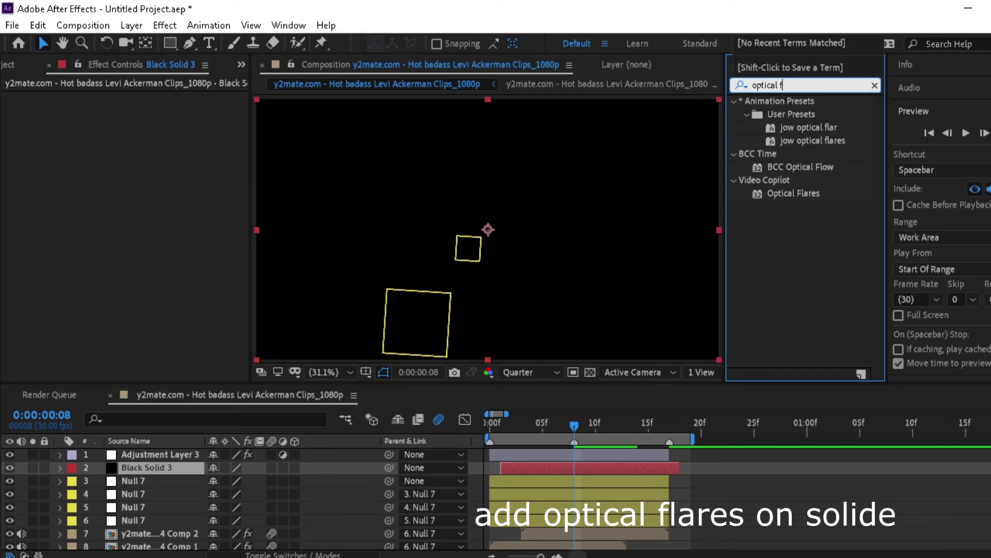
drag(773, 195, 775, 204)
mouse_move(596, 486)
mouse_down()
mouse_move(589, 469)
mouse_move(554, 473)
mouse_up()
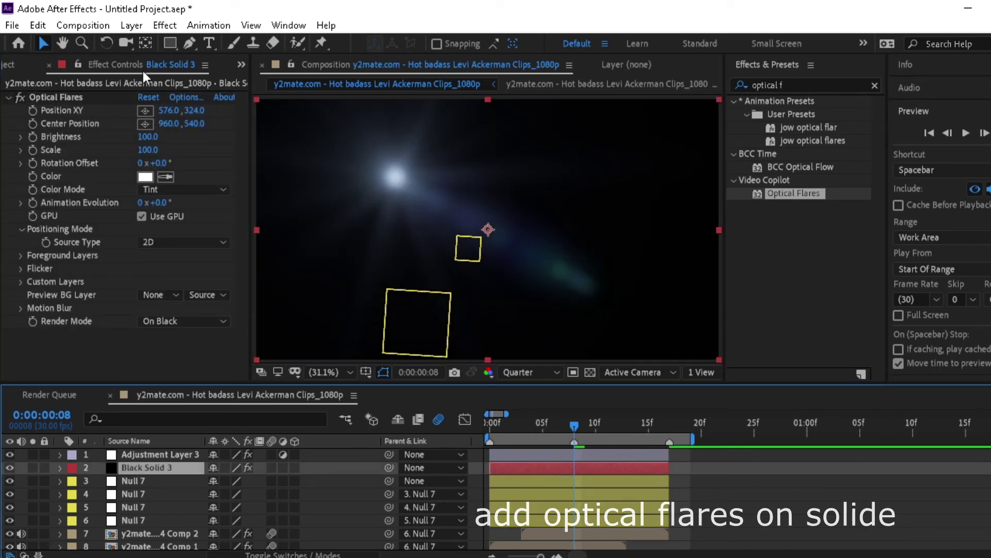
click(184, 95)
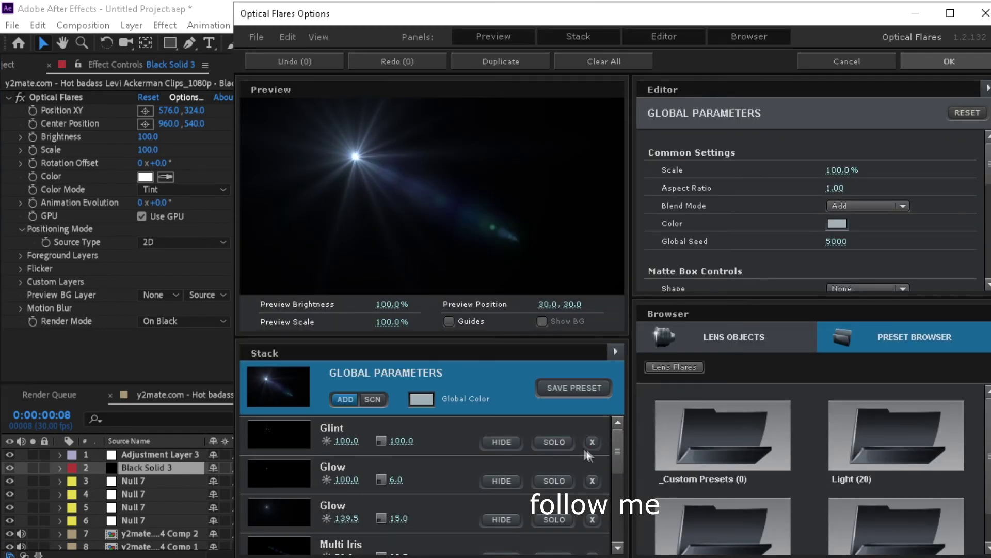
- Strip all default flare elements, including Glint, Multi Iris and Spike Ball, and add a single Glow
click(592, 443)
click(592, 443)
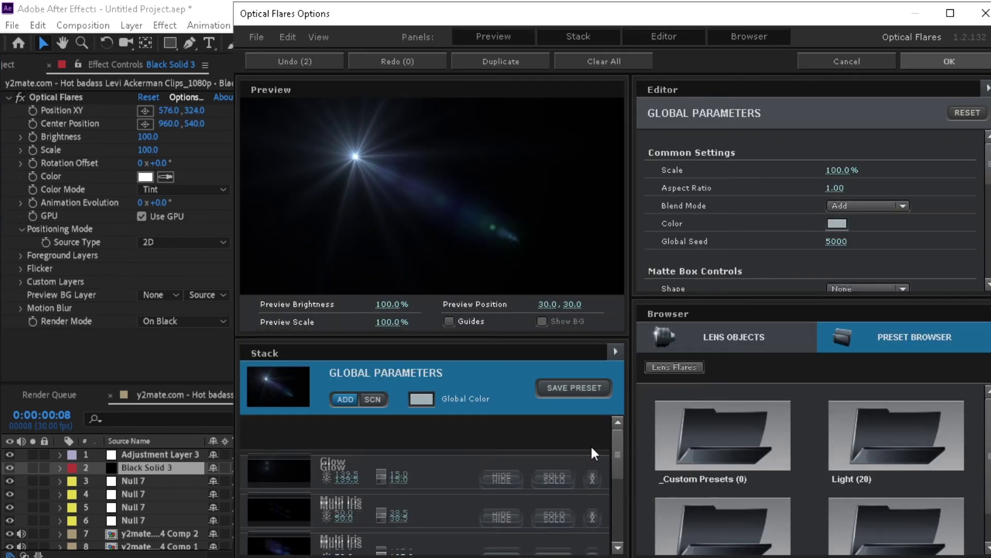
click(591, 442)
click(593, 441)
click(593, 441)
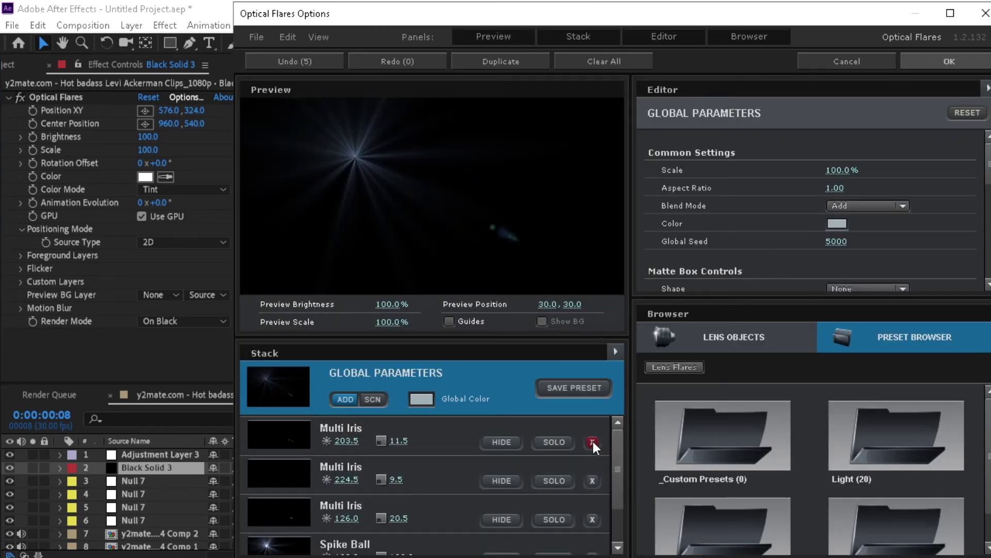
click(593, 441)
click(592, 442)
click(593, 441)
click(593, 441)
click(733, 345)
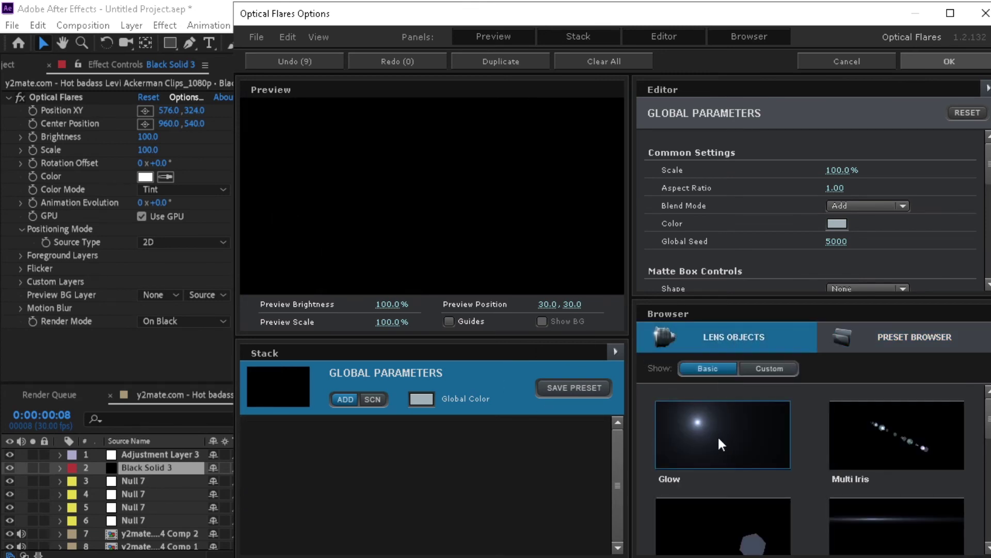
click(718, 435)
- Set the flare's global scale to 200% and aspect ratio to 2.30
click(506, 382)
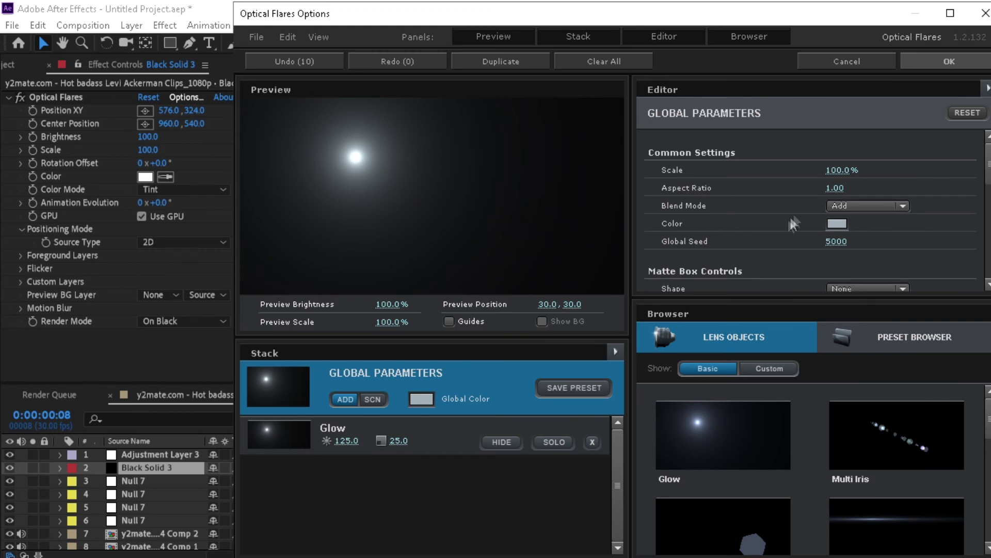
click(839, 170)
double_click(839, 176)
text(200)
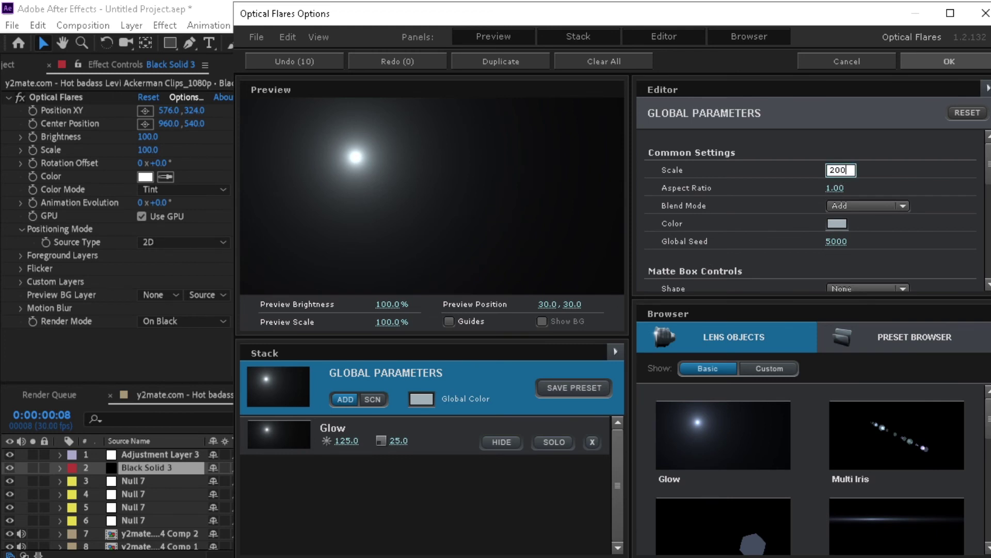
key(Return)
double_click(838, 189)
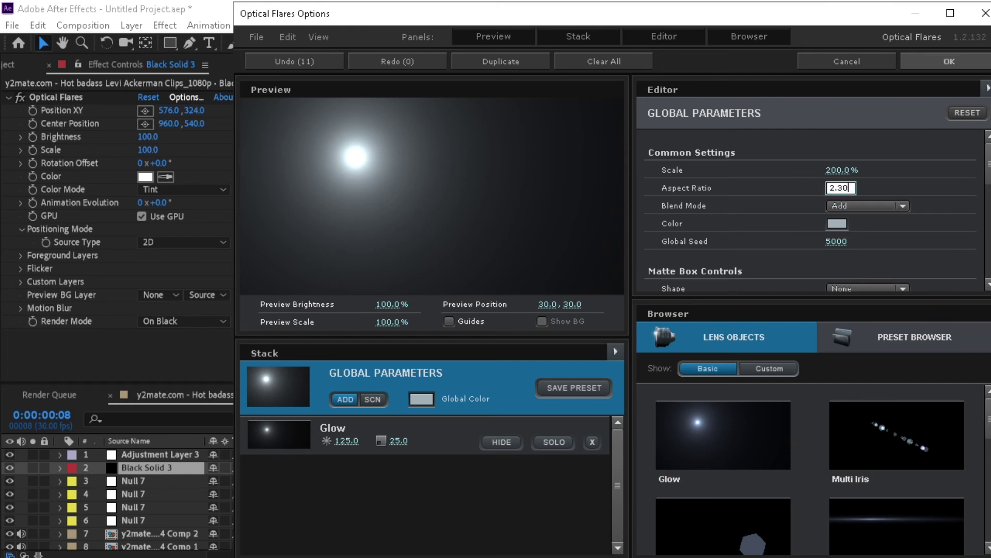
key(Return)
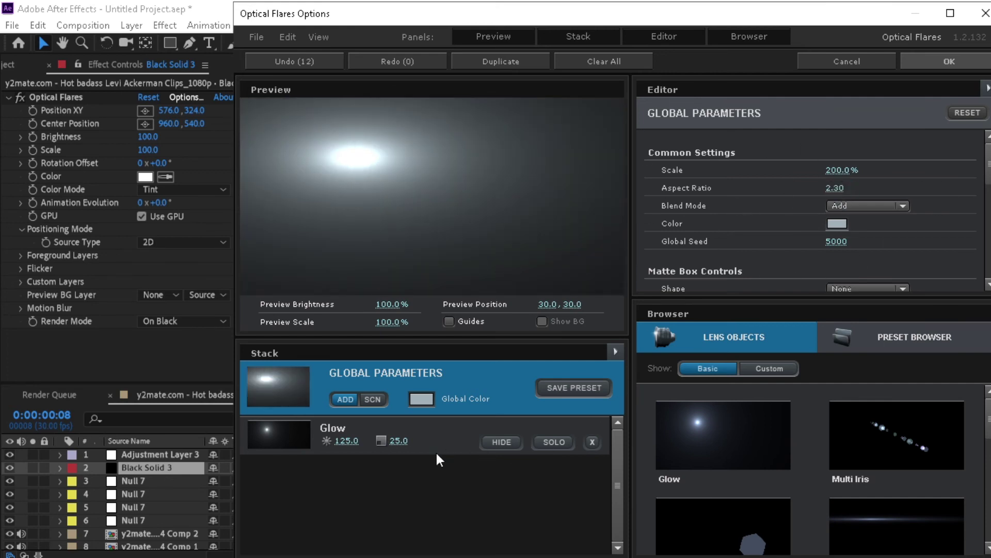
- Set the Glow element's brightness to 160 and apply the flare settings
click(437, 453)
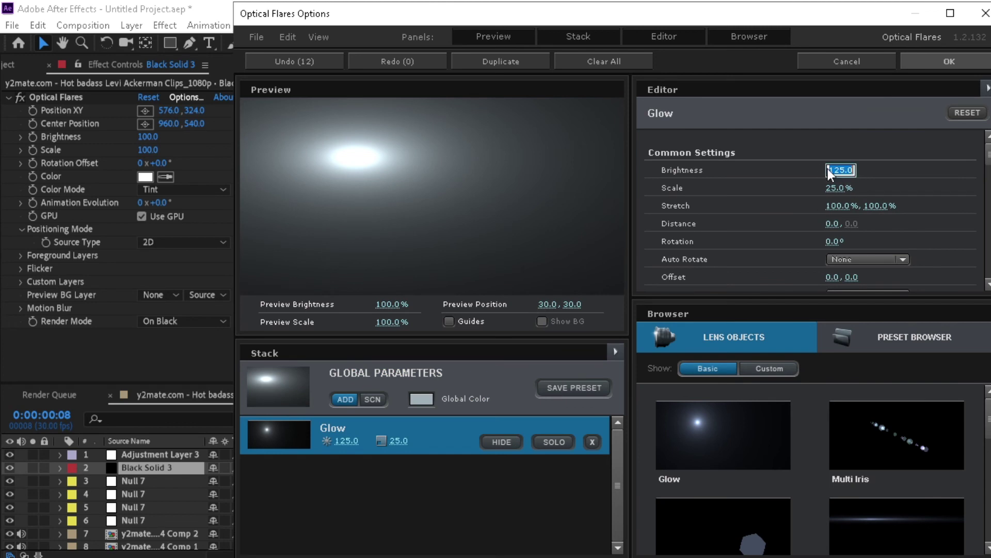
text(160)
key(Return)
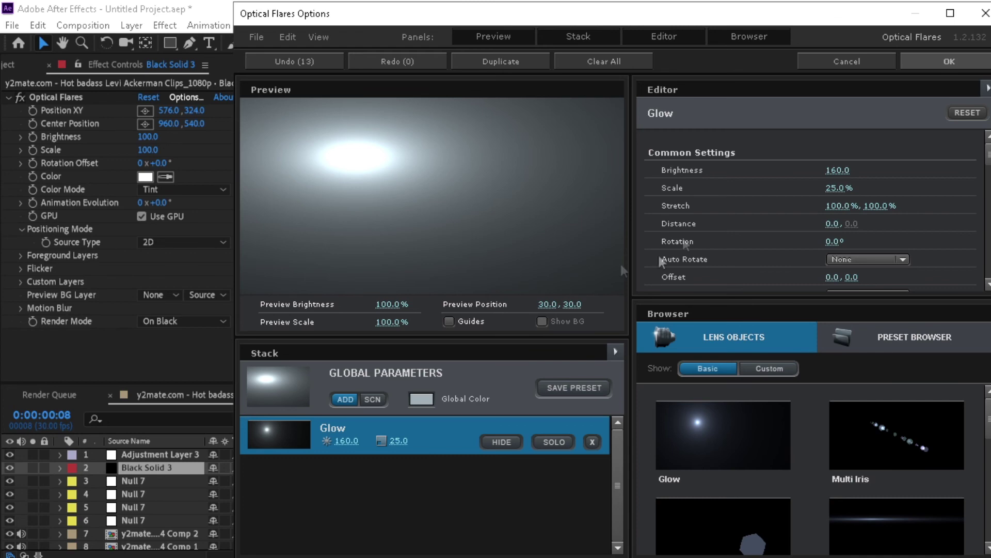
click(956, 62)
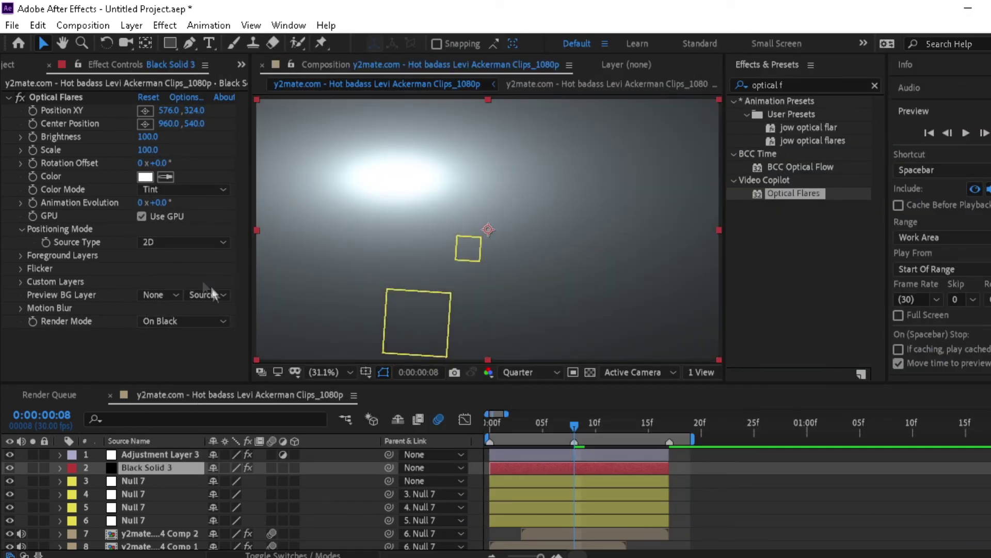
- Render the flare On Transparent at Brightness 200 and drag it above the frame
click(166, 321)
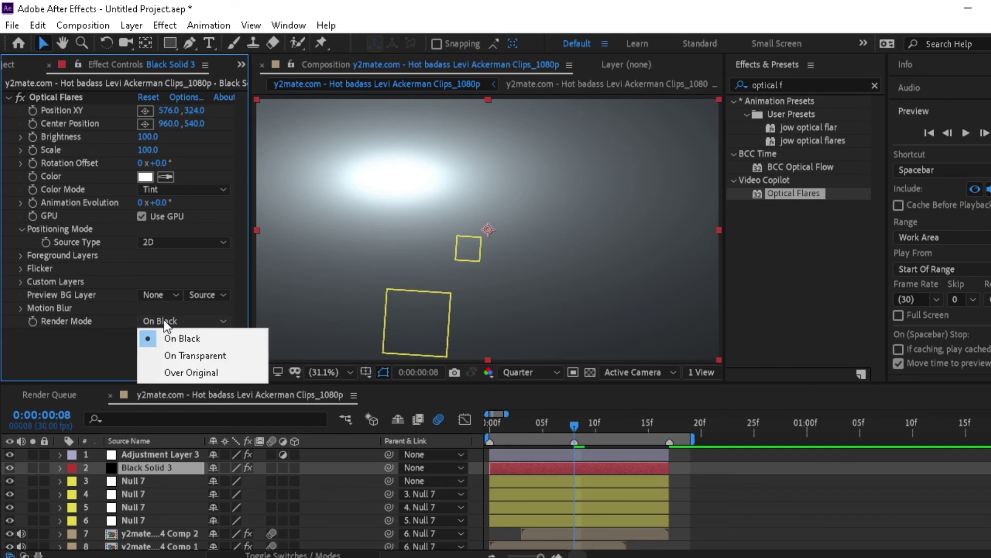
click(206, 355)
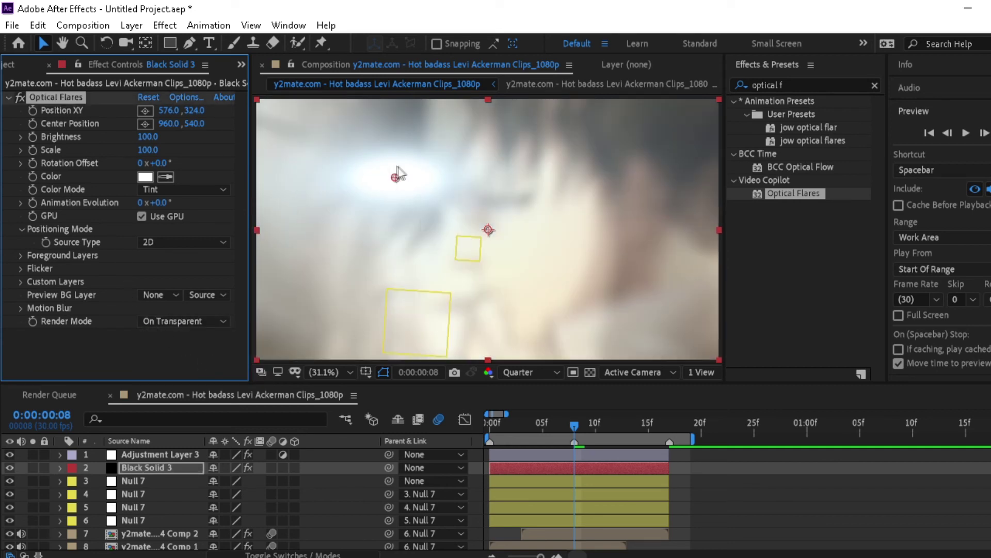
key(comma)
key(comma)
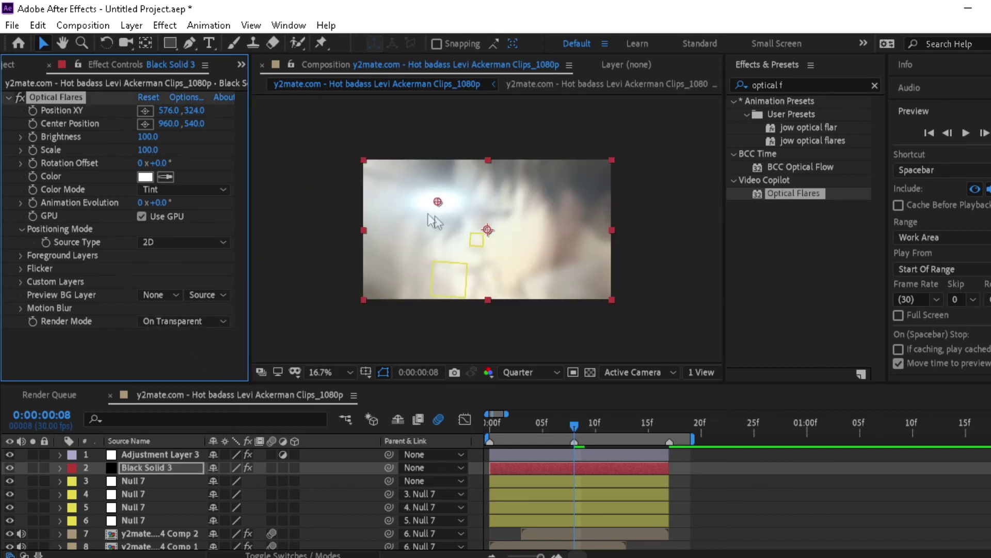
drag(439, 201, 500, 138)
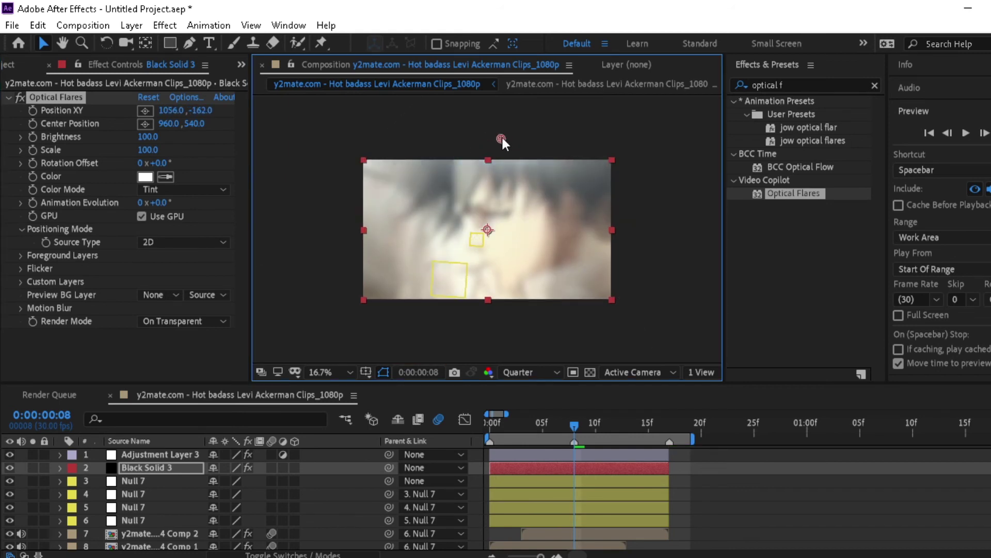
click(150, 137)
text(200)
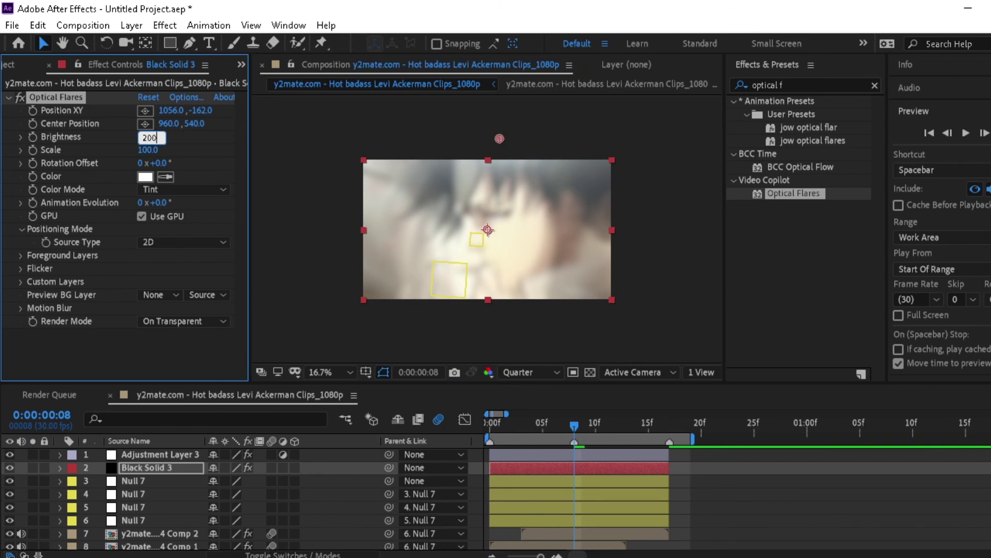
key(Return)
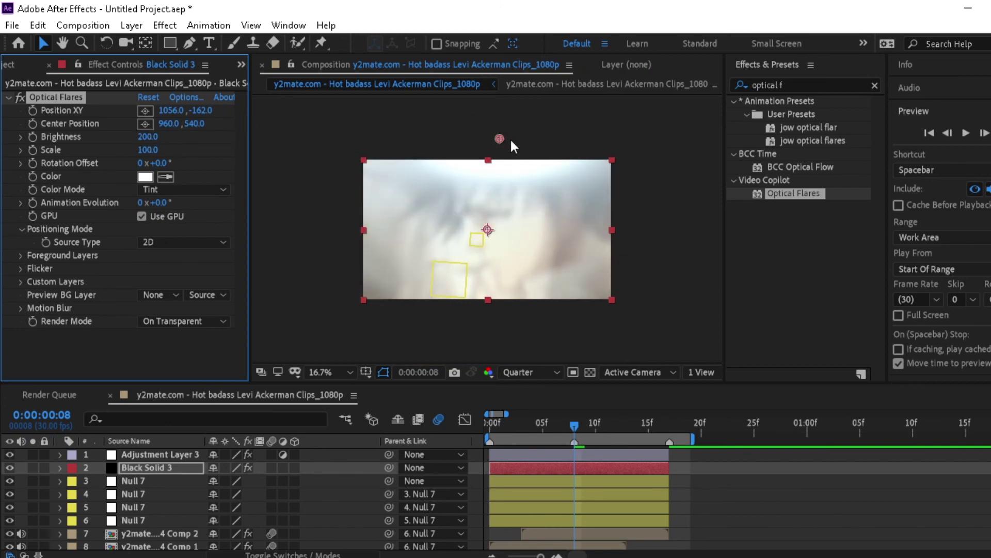
- Fine-tune the Black Solid 3 flare's Position XY to 968, -276, then fit the comp to the viewer
drag(504, 136, 496, 124)
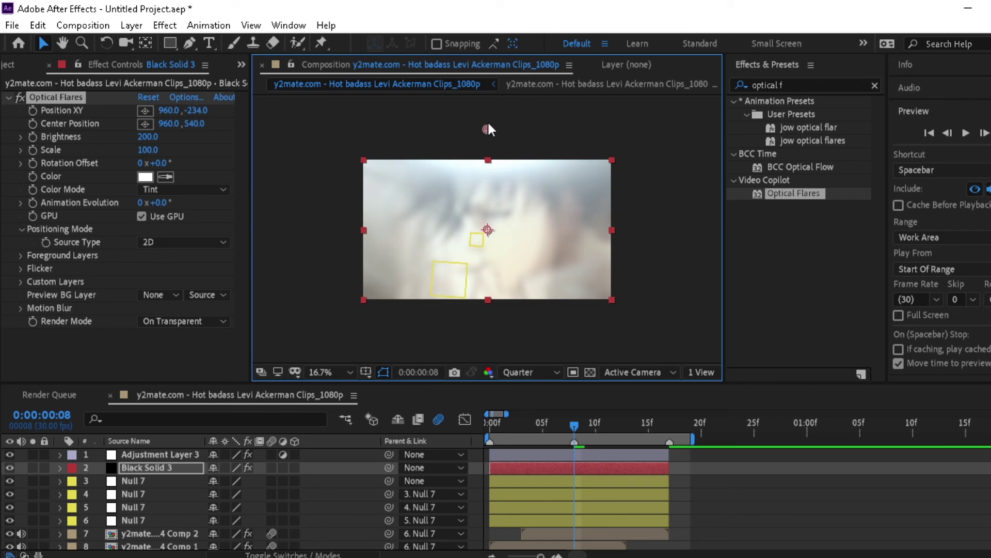
click(488, 124)
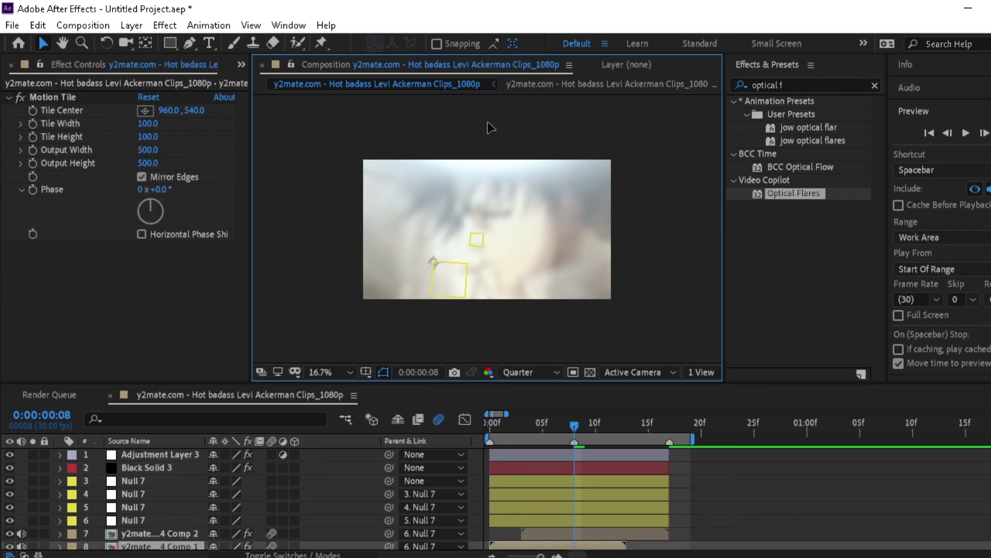
click(564, 466)
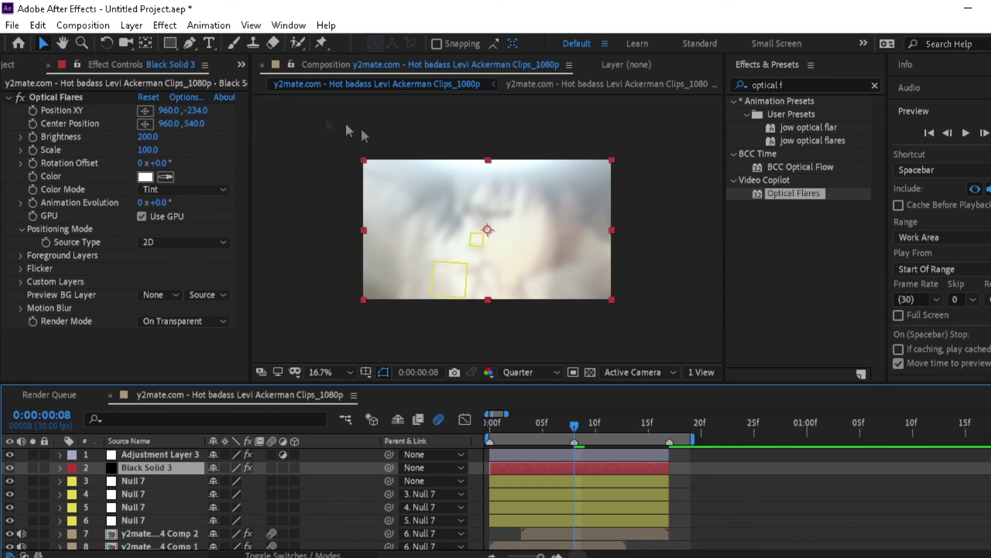
click(168, 110)
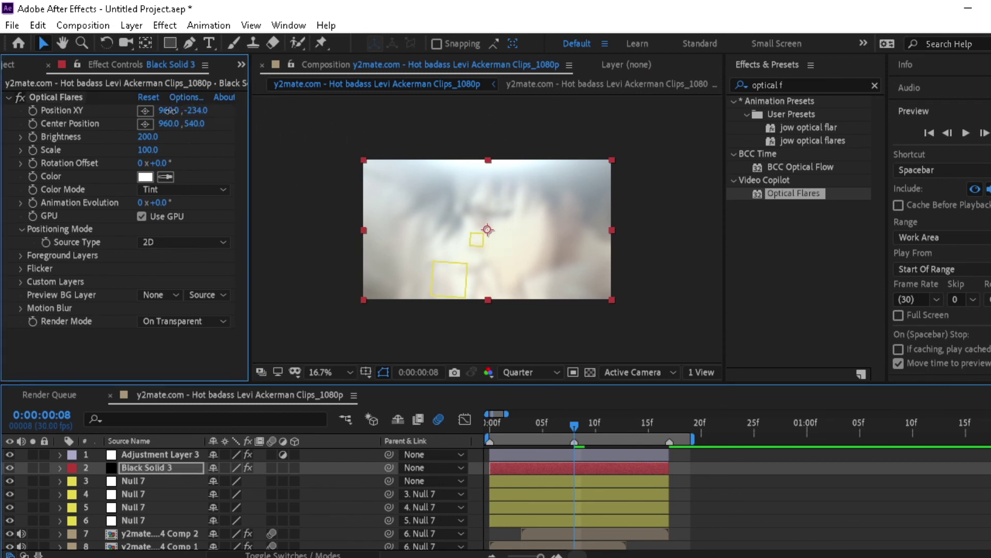
click(482, 123)
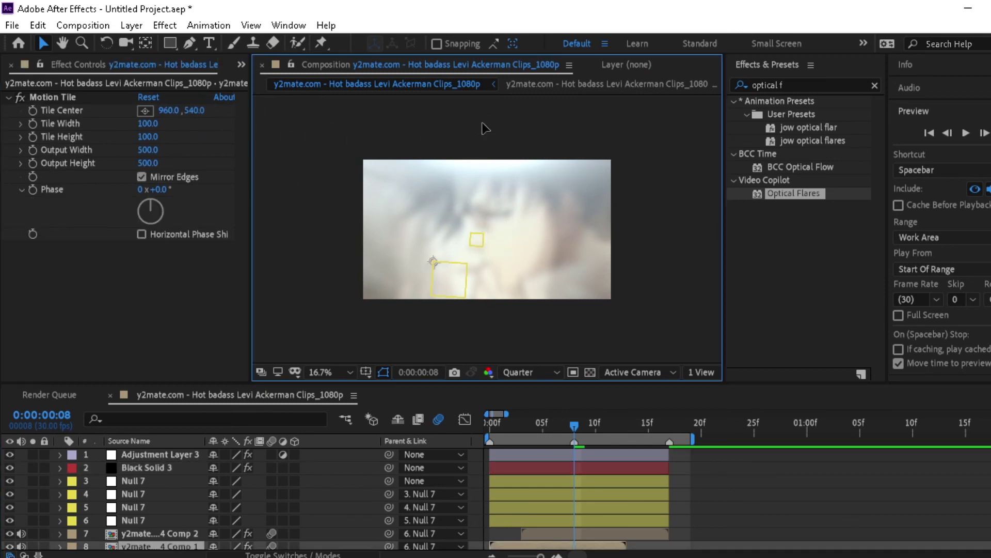
click(557, 466)
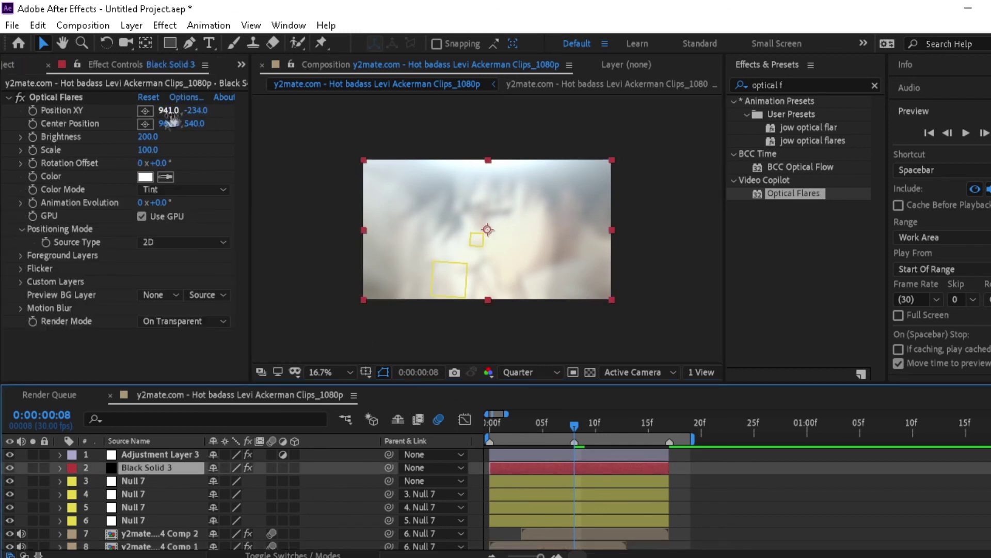
drag(185, 111, 177, 111)
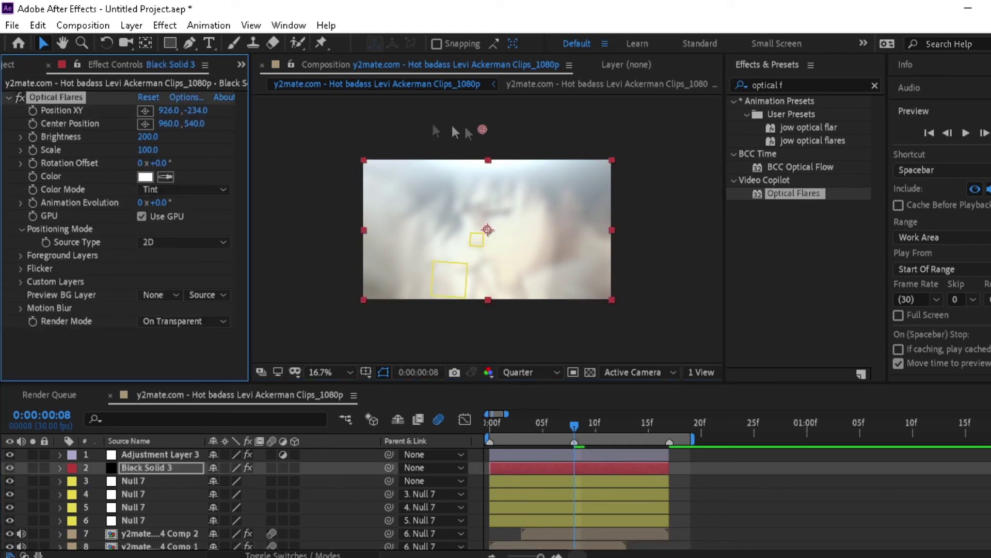
drag(481, 126, 488, 122)
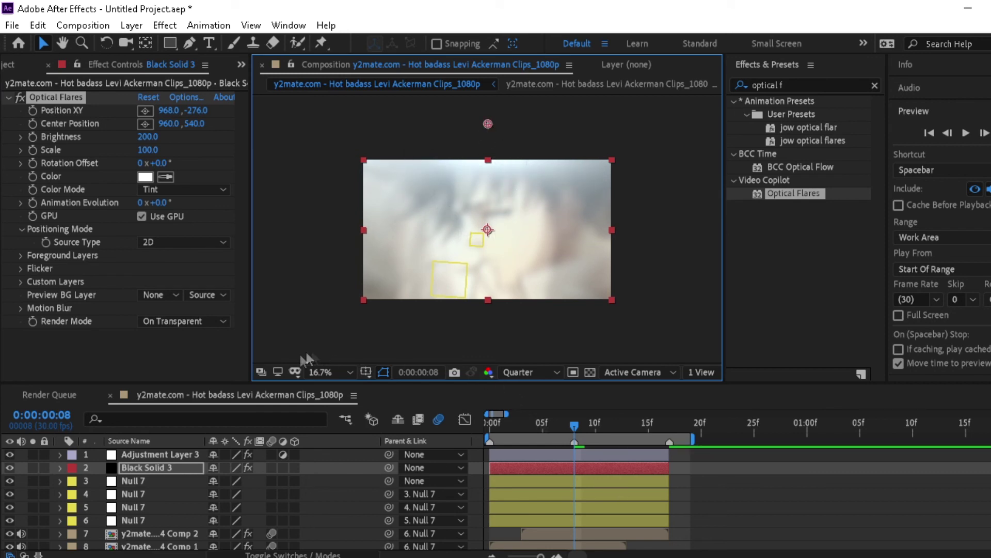
click(330, 372)
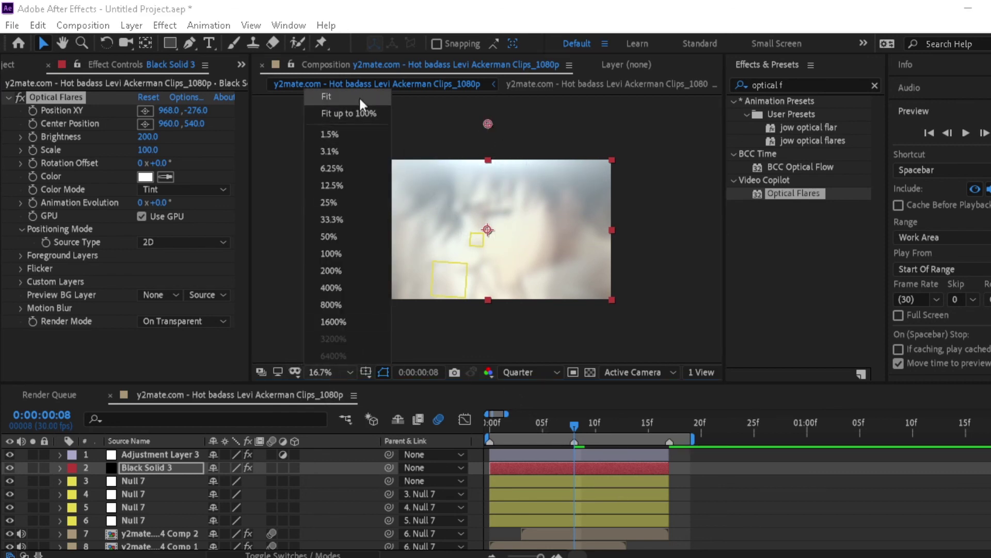
click(358, 99)
- Keyframe flare Brightness at 200 on frame 8 and 0 at frames 0 and 17
click(35, 136)
key(u)
drag(573, 423, 490, 422)
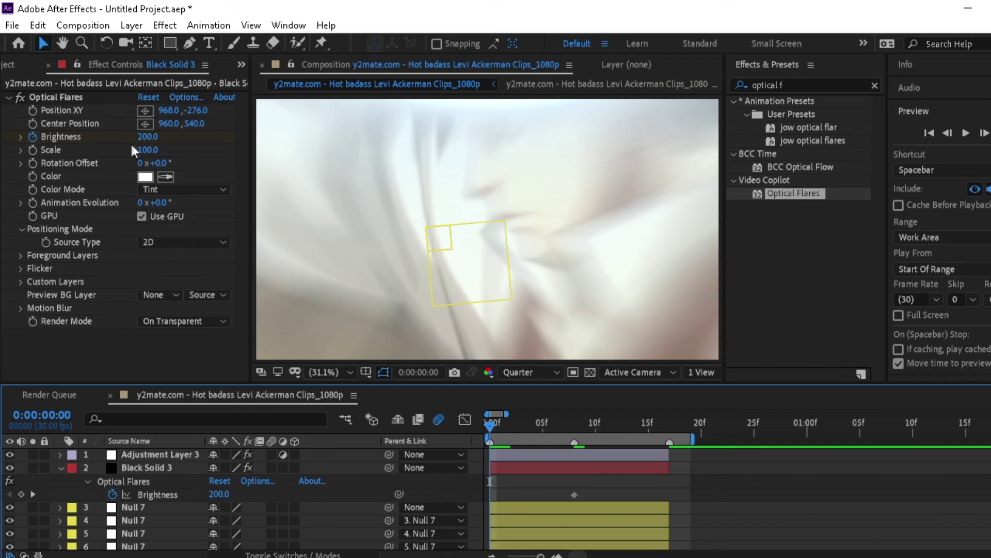
click(148, 137)
text(0)
key(Return)
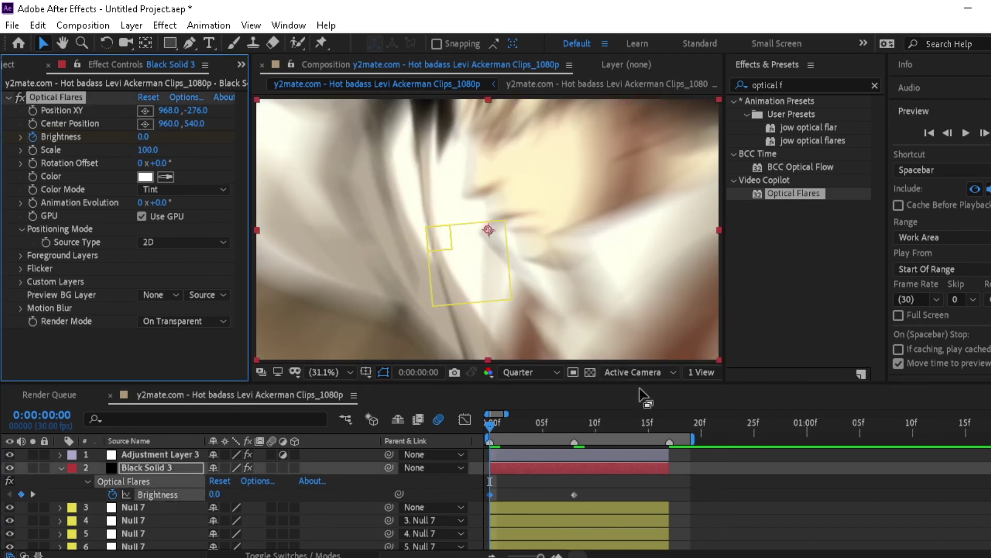
click(664, 426)
click(147, 136)
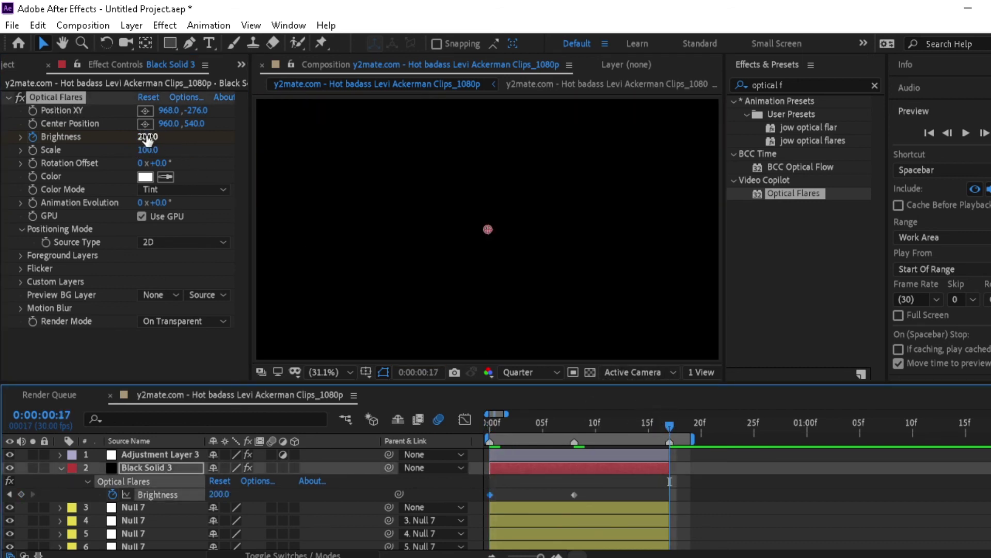
key(Return)
- Select the three Brightness keyframes and preview the transition from the first frame
drag(681, 492, 476, 501)
key(u)
click(532, 439)
drag(532, 439, 461, 460)
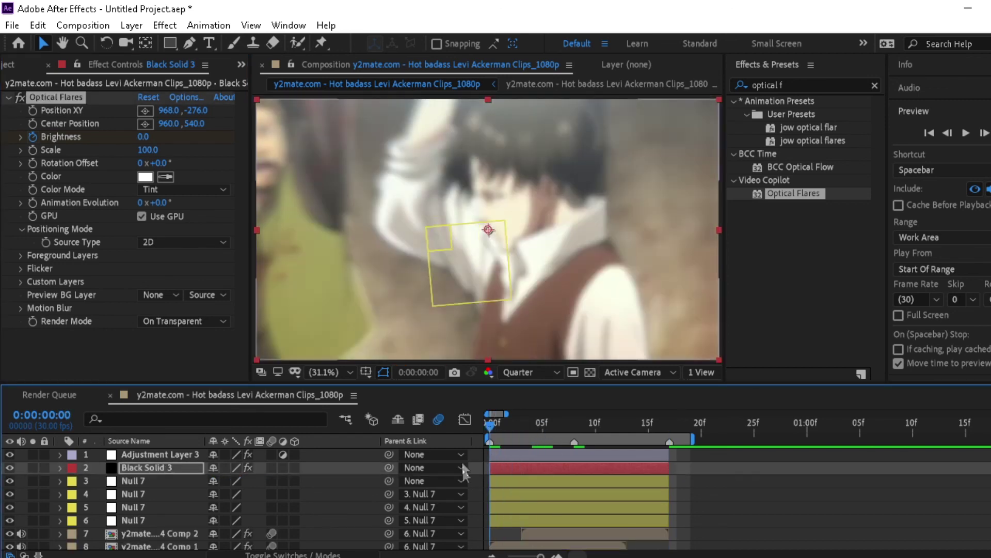
key(space)
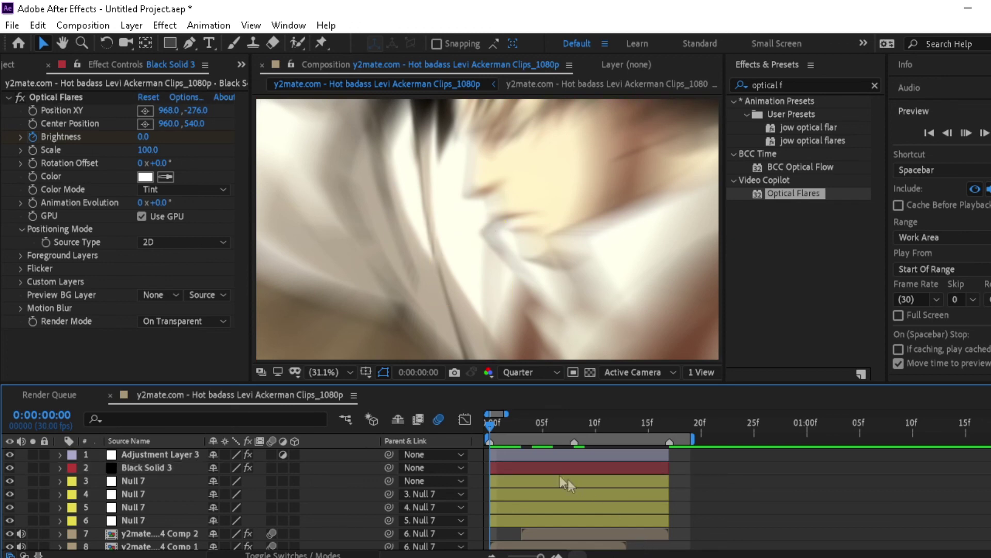